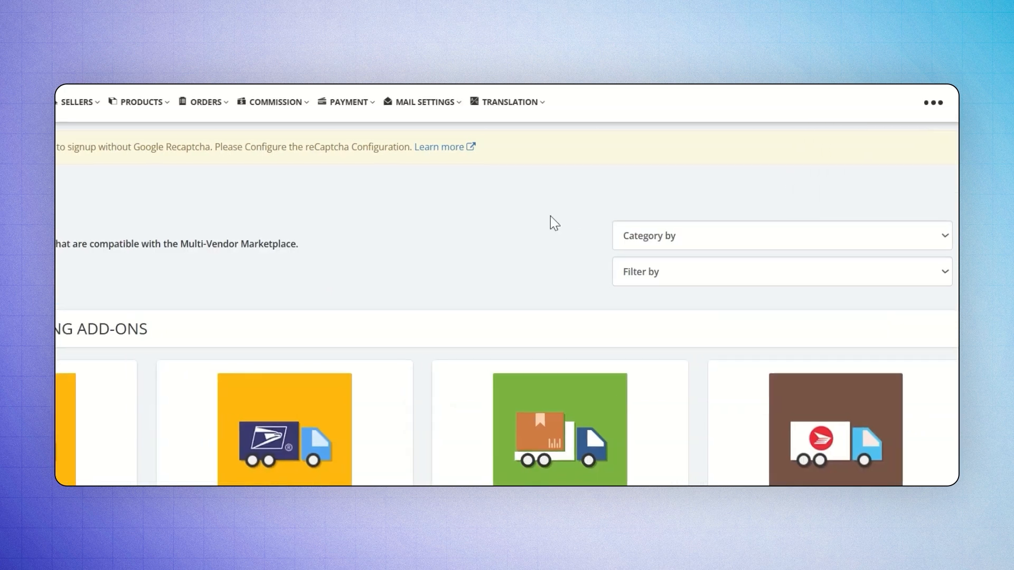
# Check that the Shipping add-on is active and open the Marketplace Shipping Configuration page
pyautogui.scroll(-4, 242, 366)
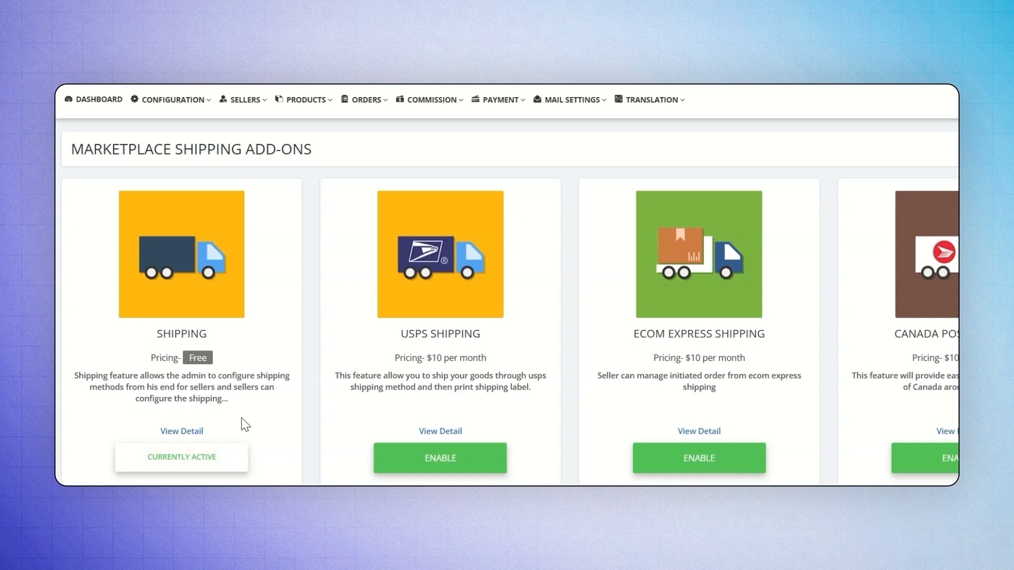
pyautogui.click(173, 101)
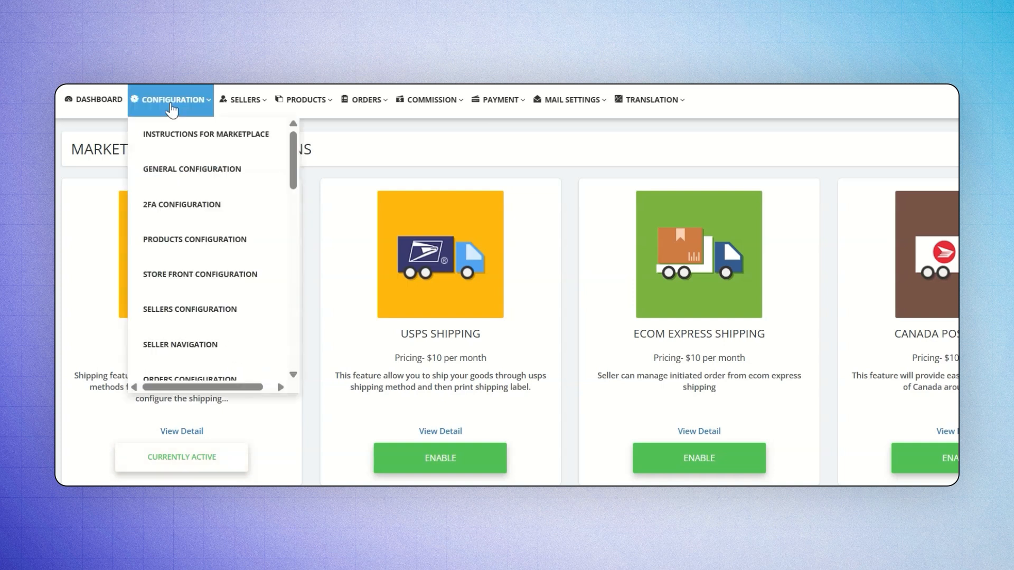
pyautogui.scroll(-10, 199, 238)
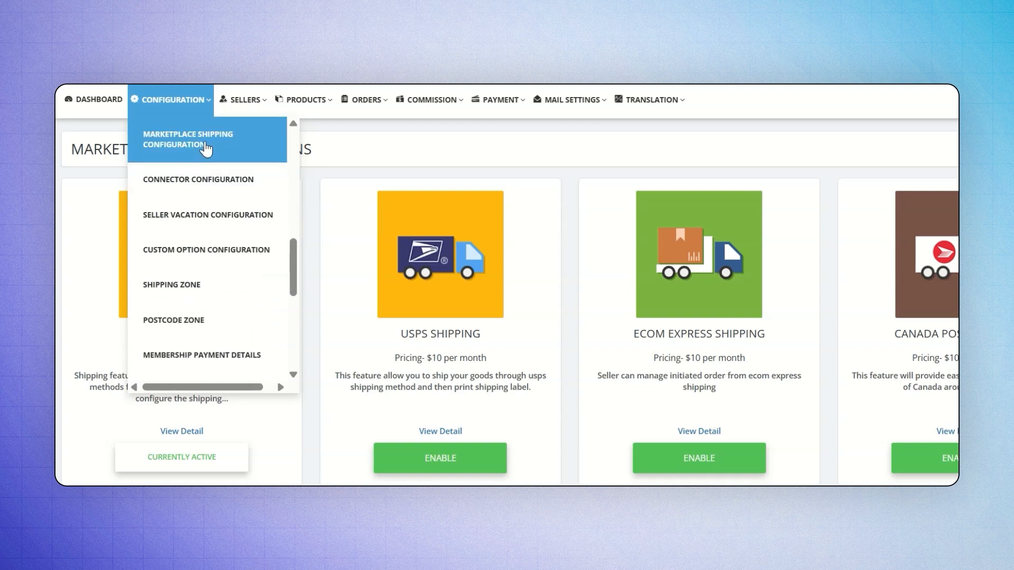
pyautogui.click(200, 141)
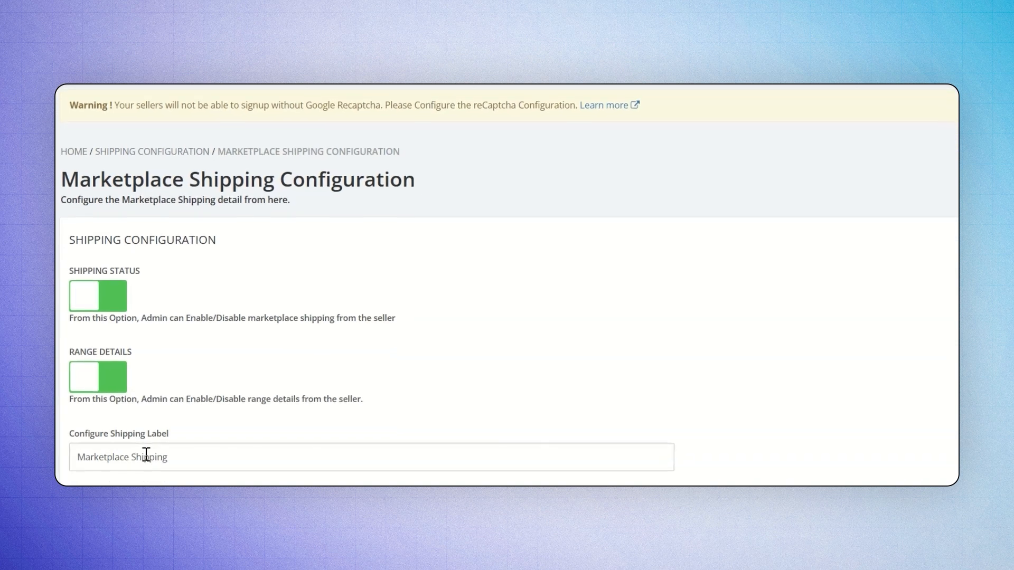
# Set the marketplace shipping to USE SINGLE SHIPPING with the shipping type COUNTRY WISE
pyautogui.scroll(-5, 146, 455)
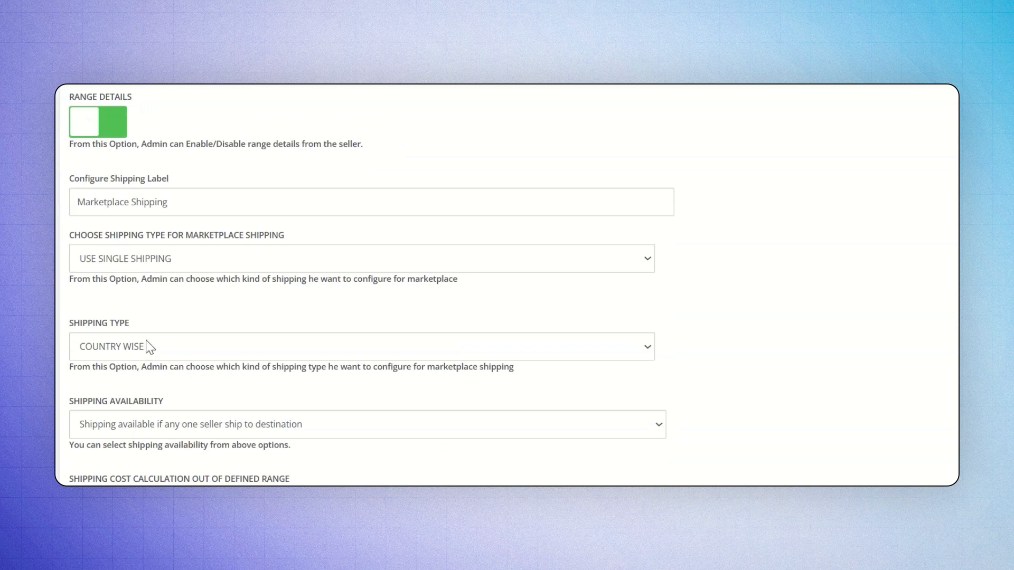
pyautogui.click(149, 347)
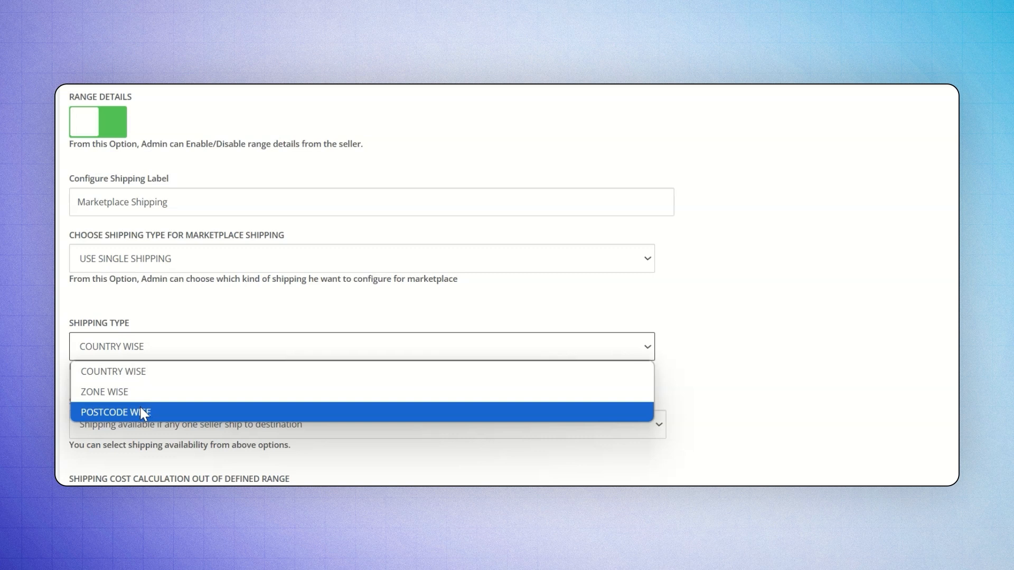
pyautogui.click(143, 371)
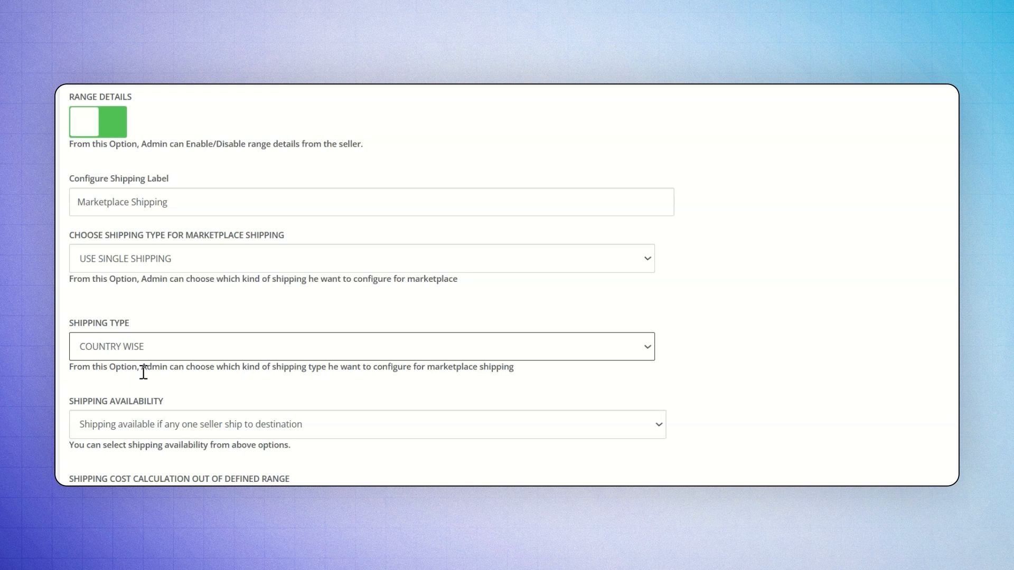
pyautogui.click(166, 267)
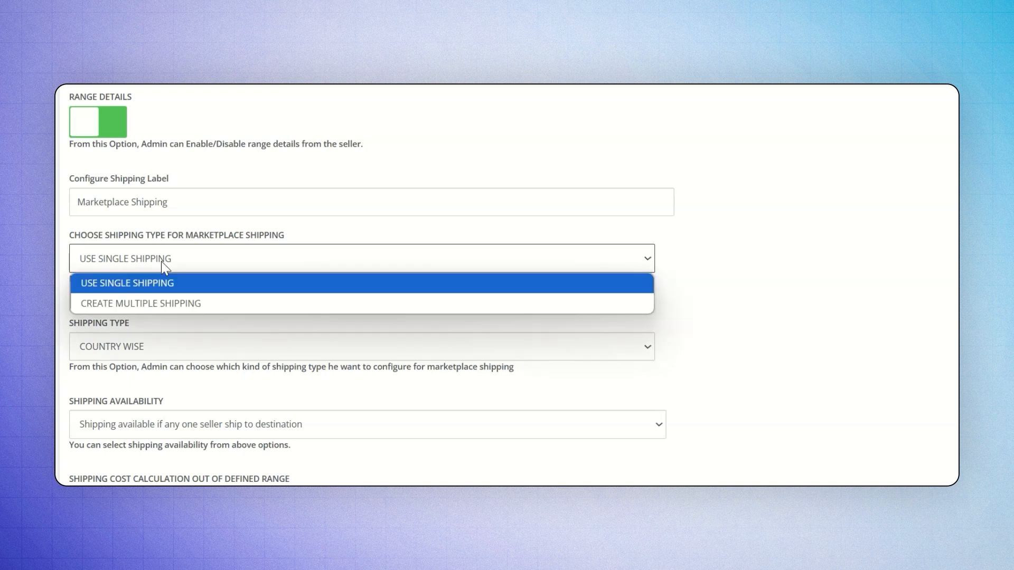
pyautogui.click(171, 291)
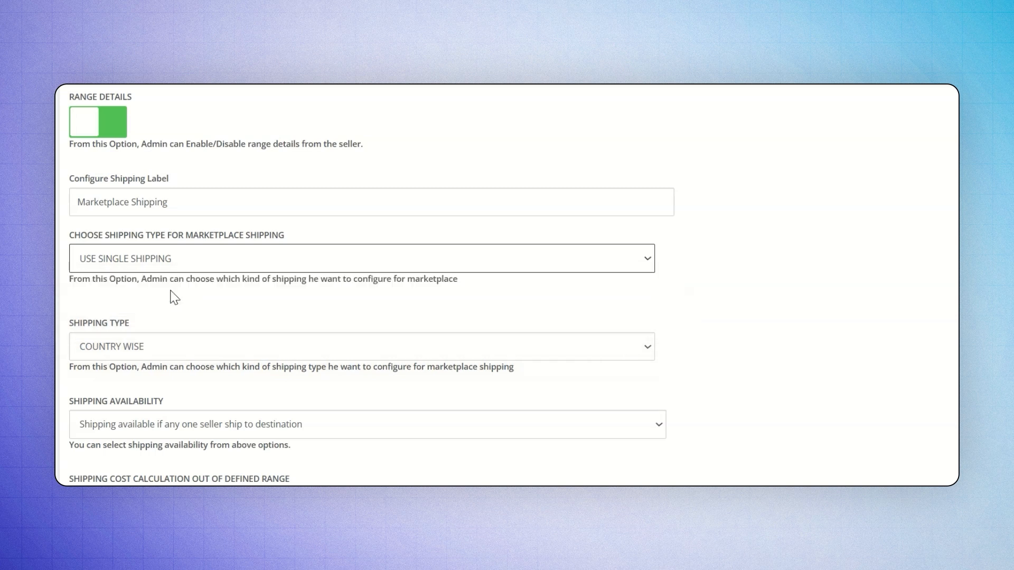
# Keep shipping availability at "Shipping available if any one seller ship to destination" and save the shipping configuration
pyautogui.scroll(-3, 174, 297)
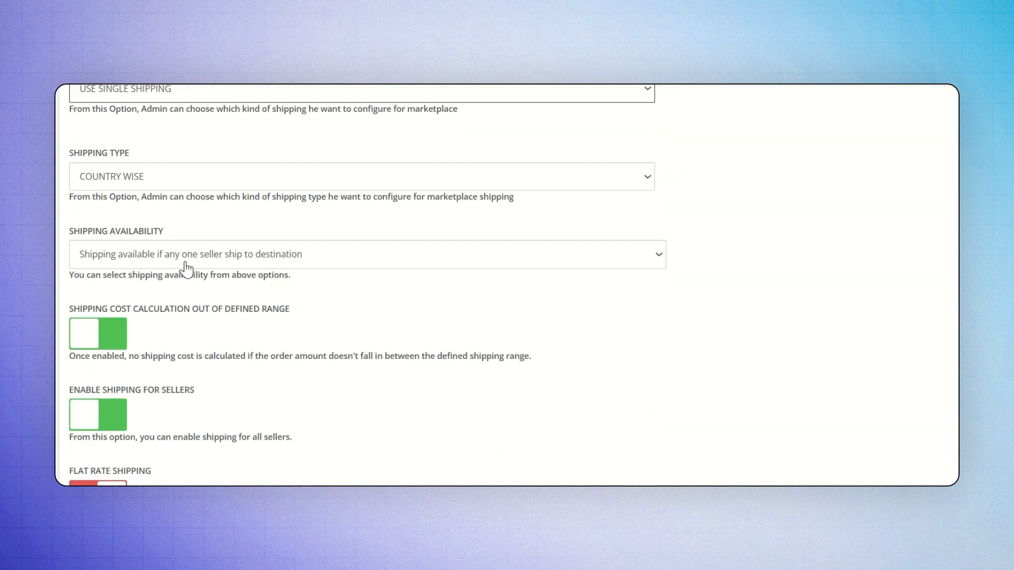
pyautogui.click(188, 259)
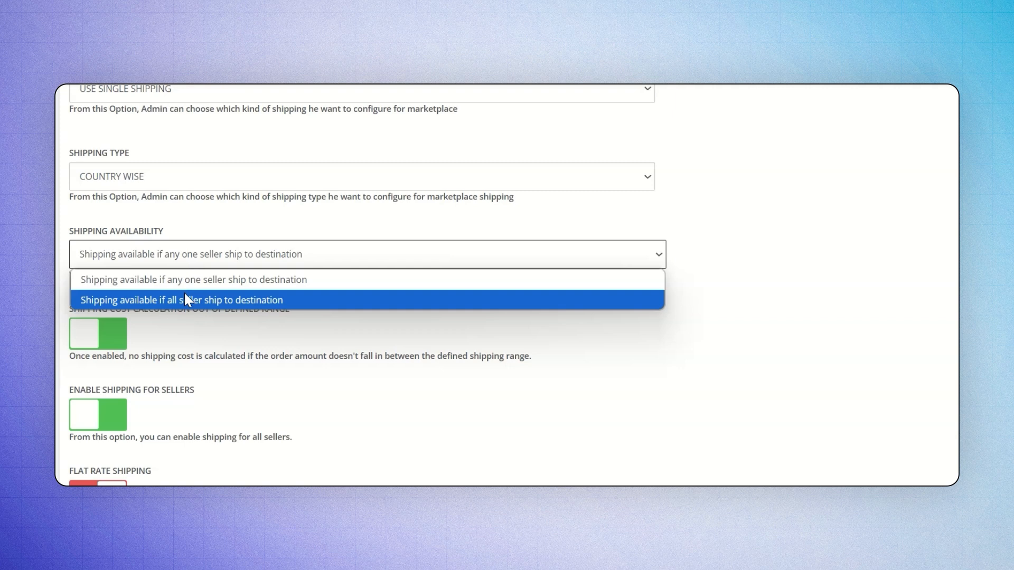
pyautogui.click(281, 255)
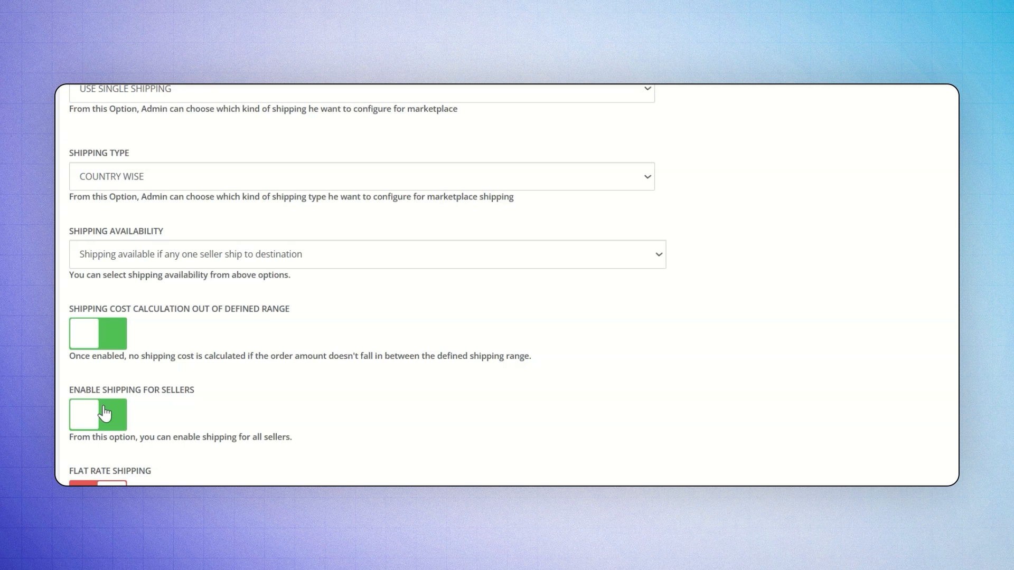
pyautogui.scroll(-5, 105, 413)
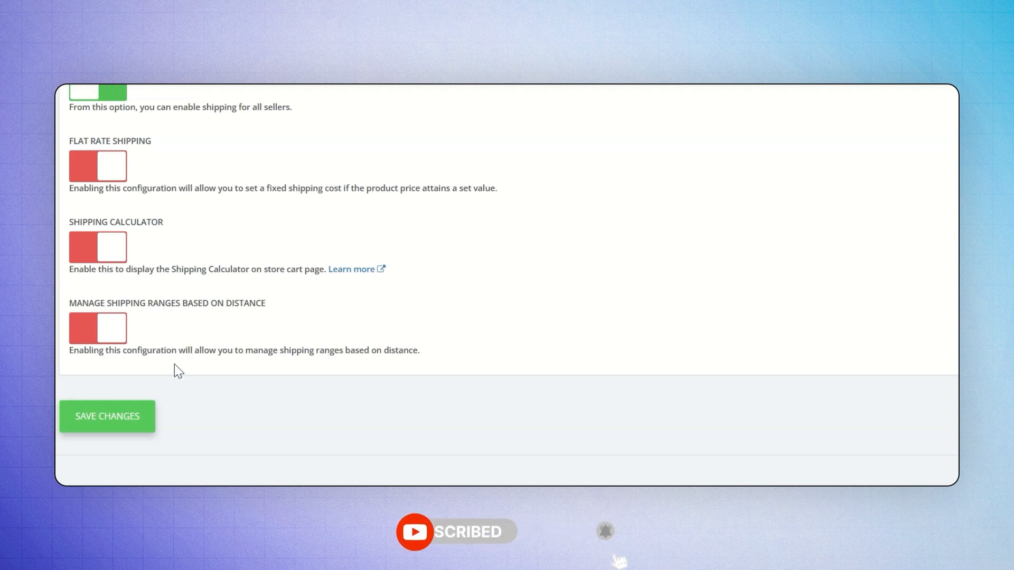
pyautogui.click(133, 414)
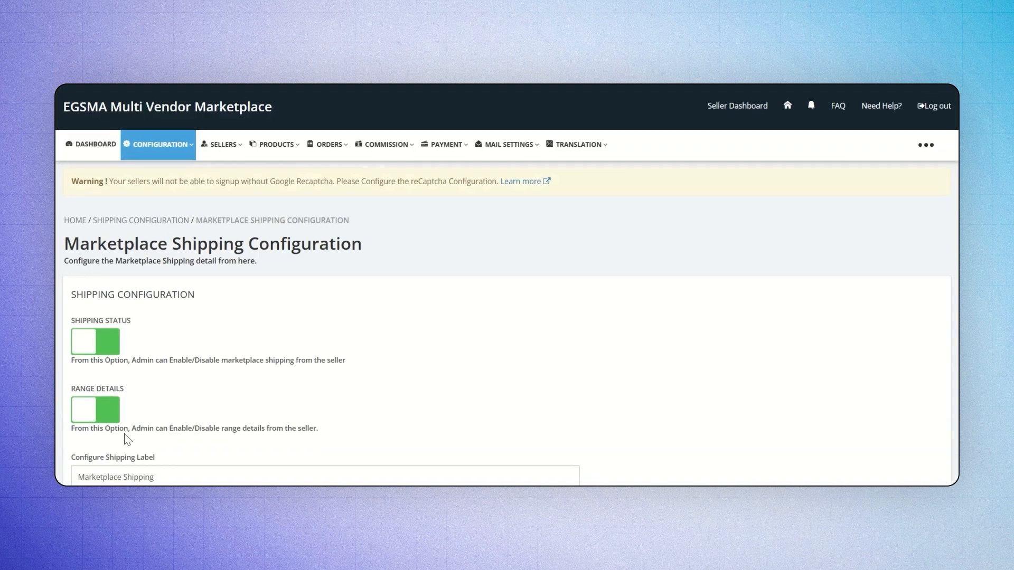
# Open the admin's Shipping Methods list and examine the actions available for Marketplace Shipping
pyautogui.click(160, 144)
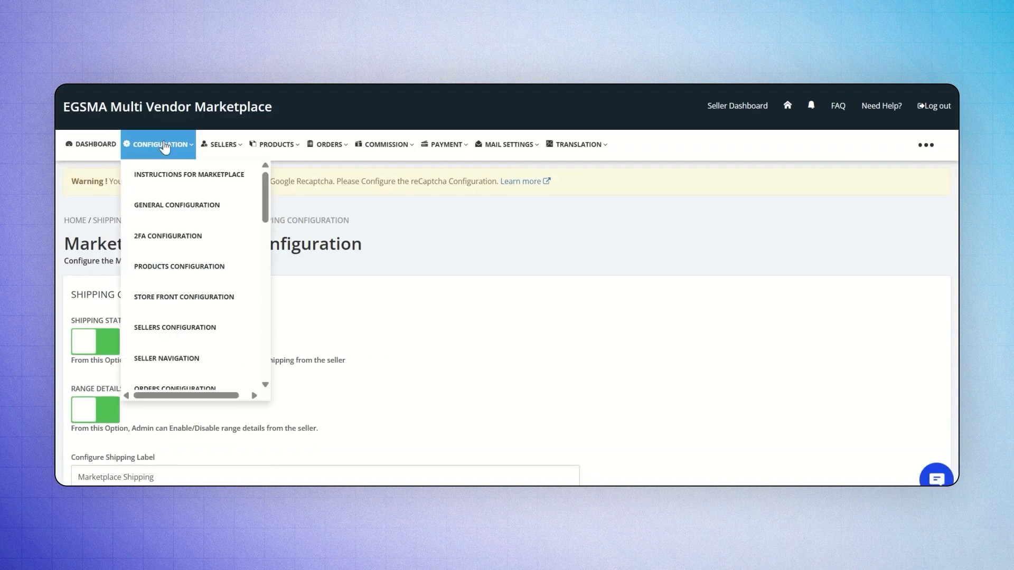
pyautogui.scroll(-5, 169, 254)
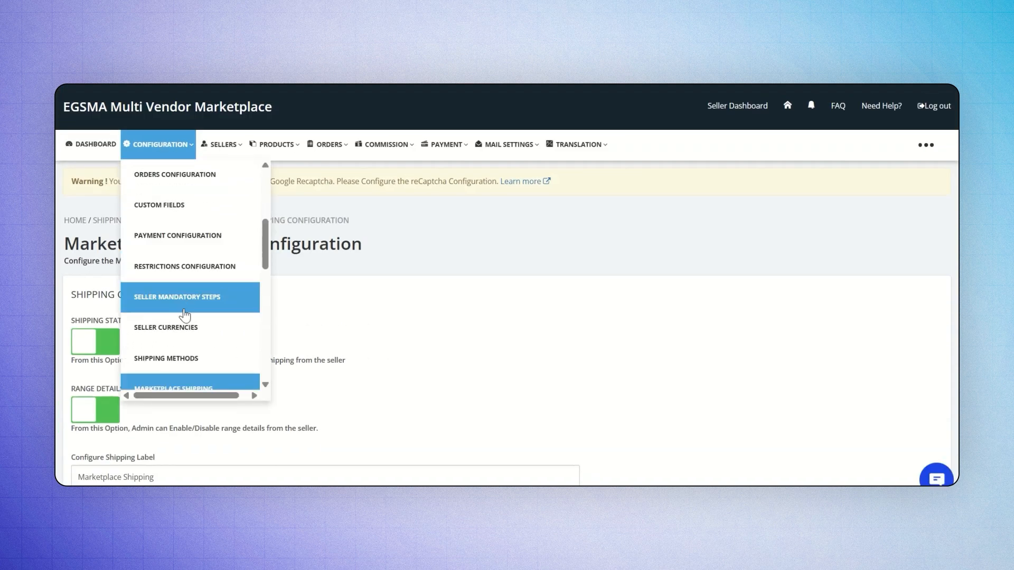
pyautogui.click(193, 358)
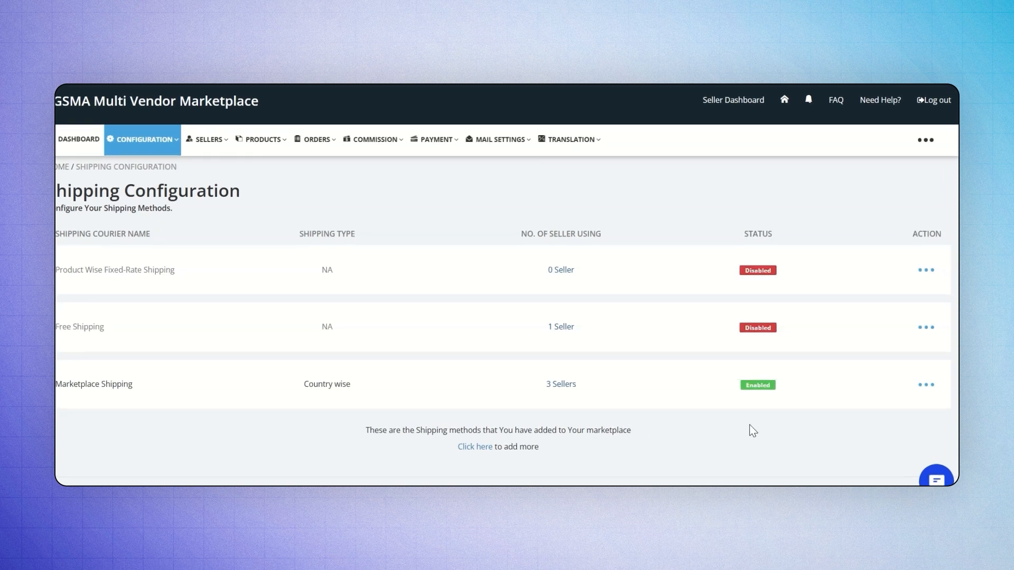
pyautogui.click(923, 384)
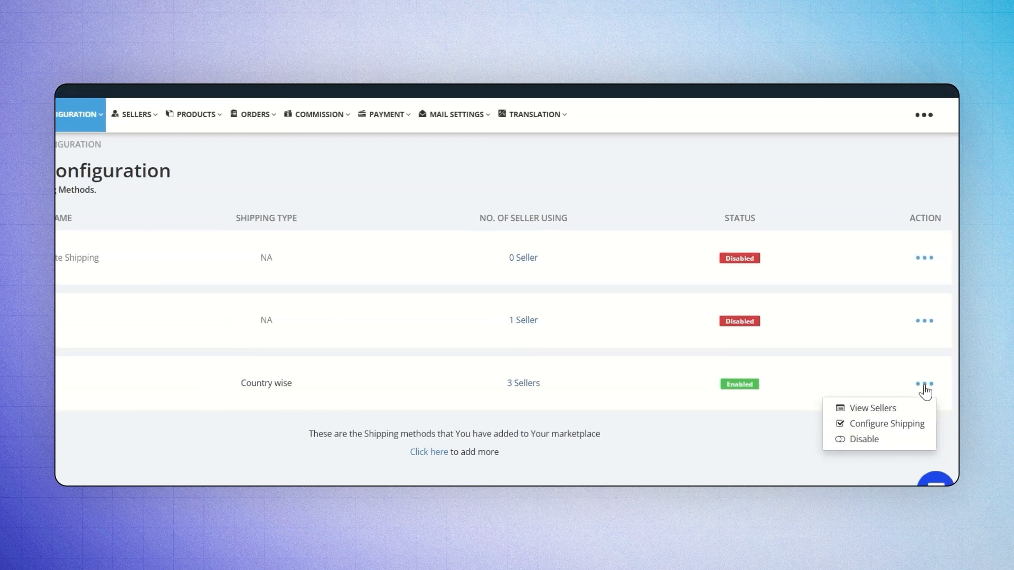
pyautogui.click(769, 443)
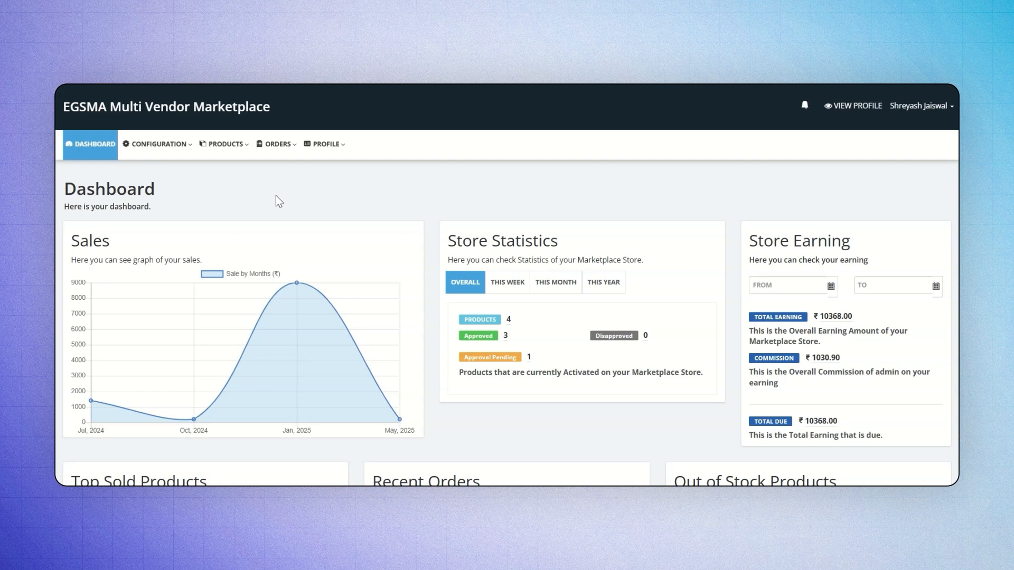
# Check the seller's Marketplace Shipping status and open that method's shipping details from the seller's shipping methods
pyautogui.click(164, 146)
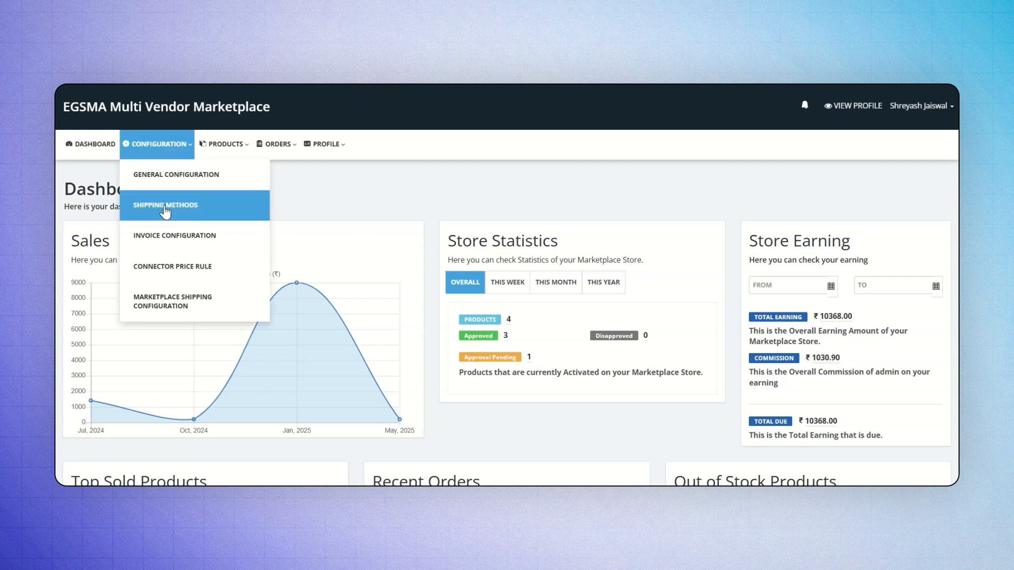
pyautogui.click(173, 298)
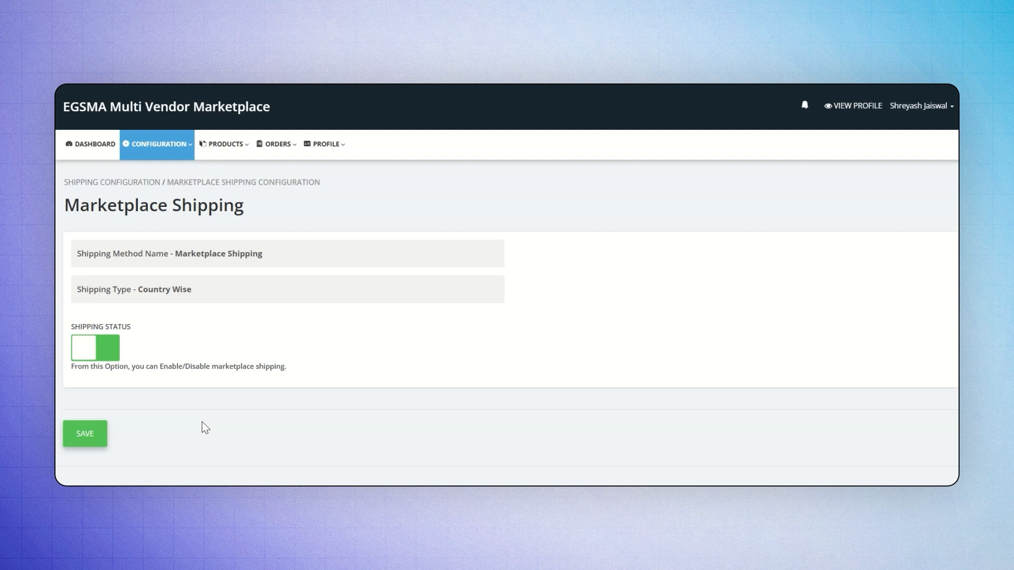
pyautogui.click(144, 146)
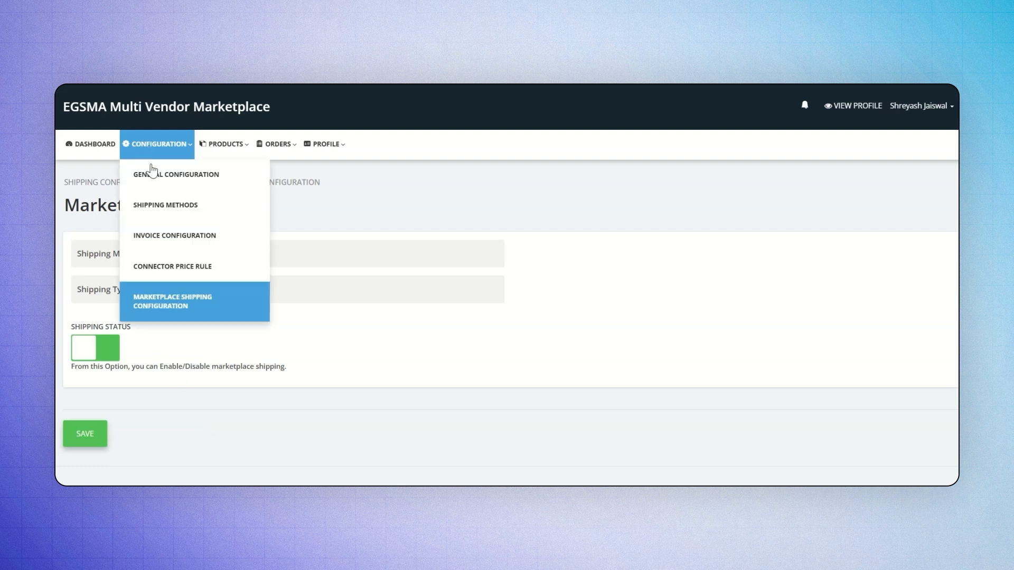
pyautogui.click(168, 206)
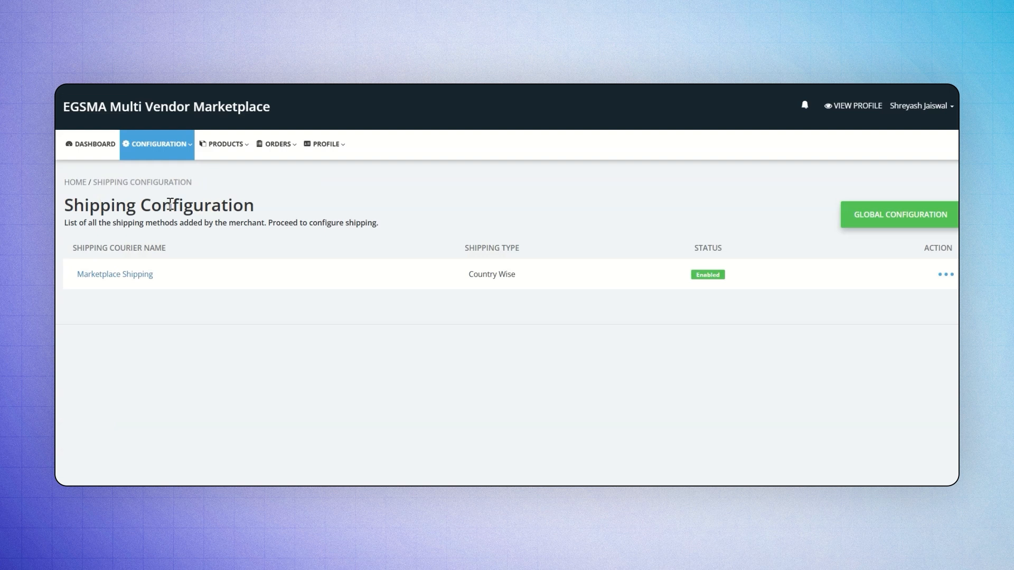
pyautogui.click(945, 275)
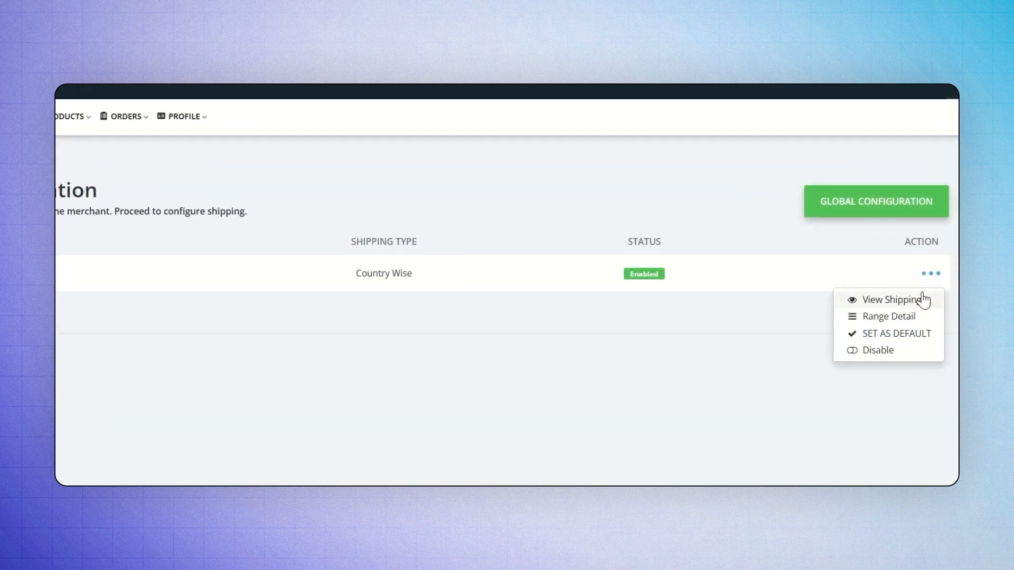
pyautogui.click(920, 297)
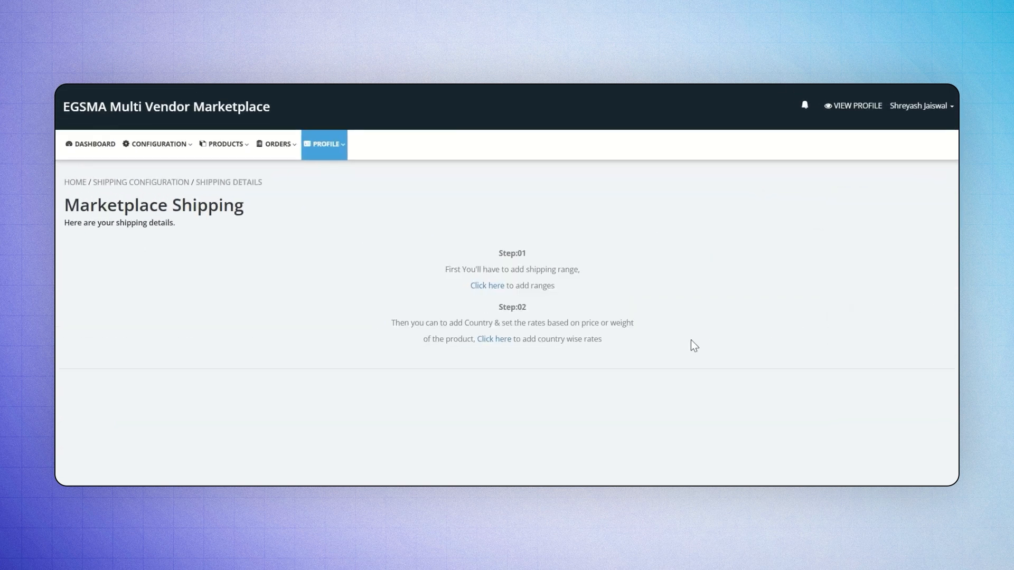
# Open the Marketplace Shipping ranges, examine the form for adding a price-based range, and review all defined ranges
pyautogui.click(501, 289)
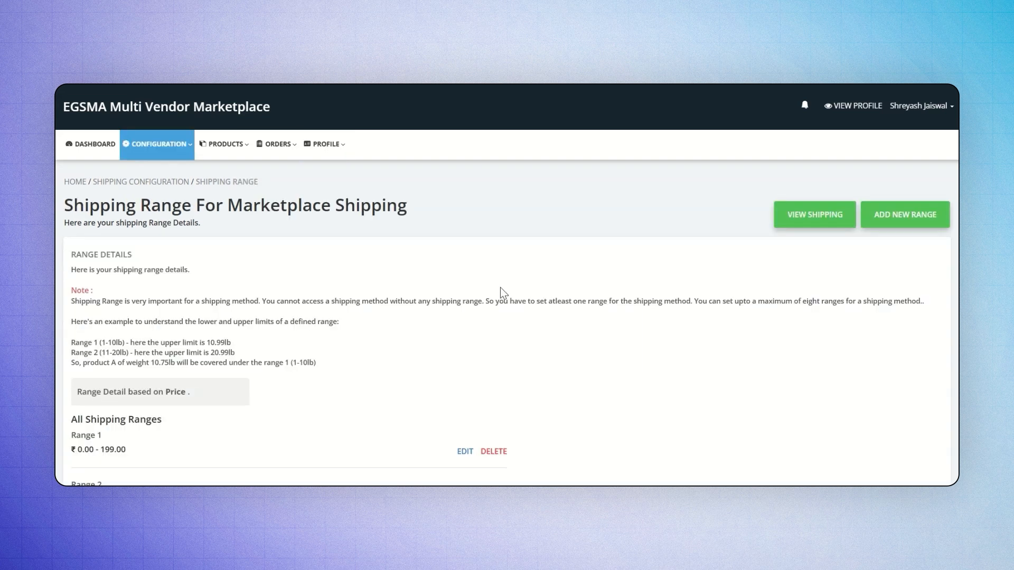
pyautogui.click(897, 217)
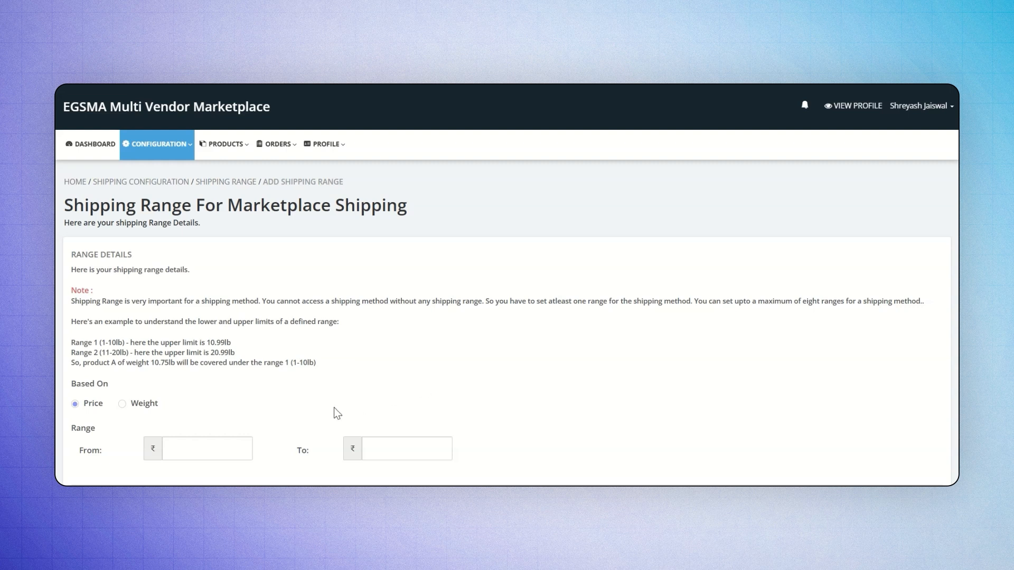
pyautogui.click(221, 441)
pyautogui.scroll(-2, 177, 446)
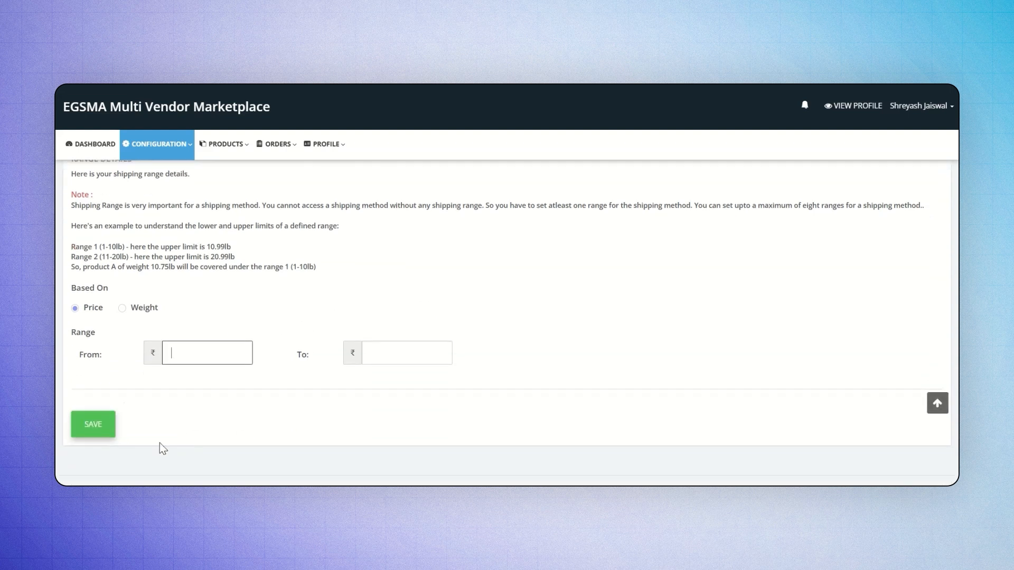
pyautogui.click(93, 424)
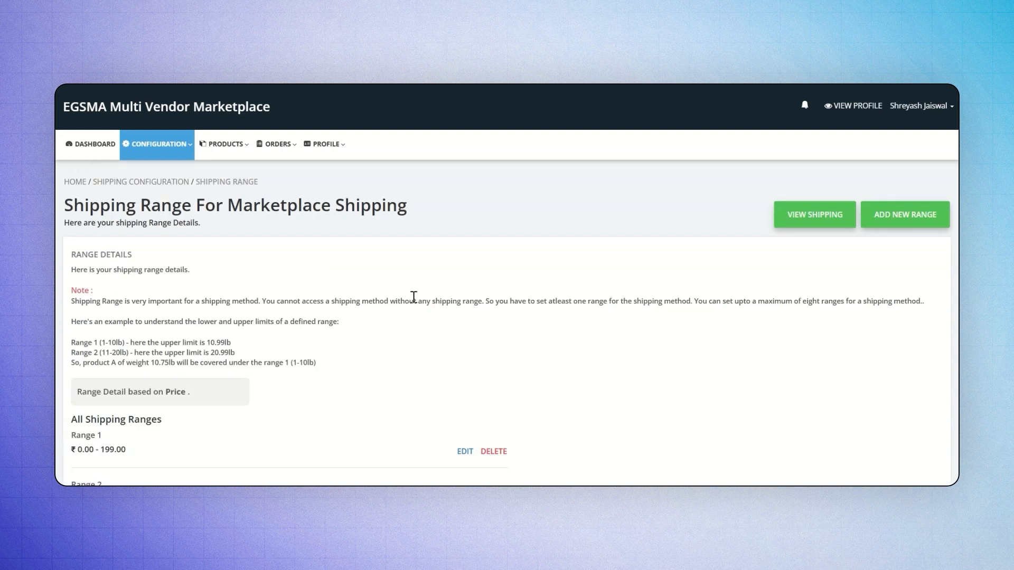
pyautogui.scroll(-2, 464, 309)
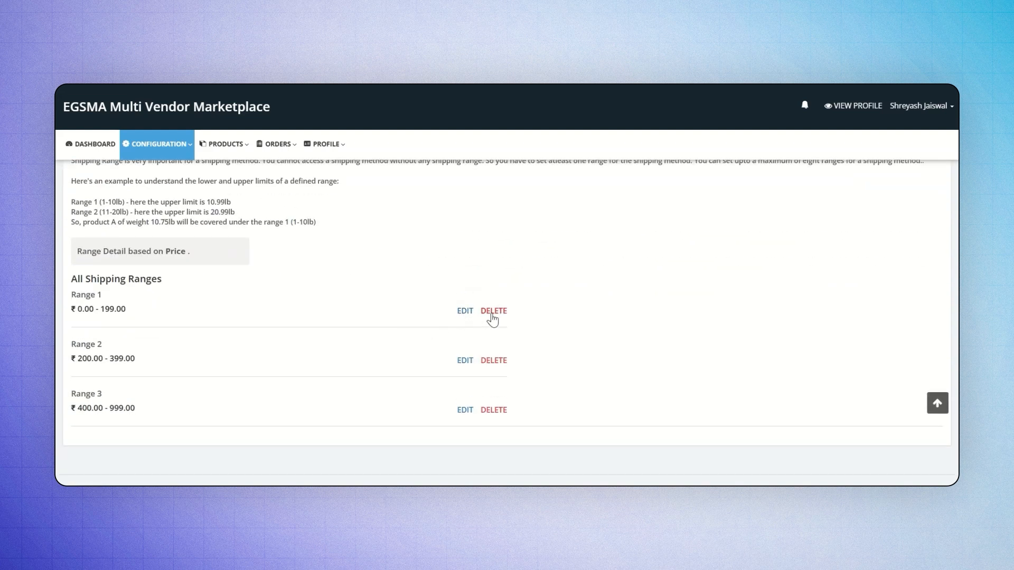
pyautogui.scroll(2, 506, 290)
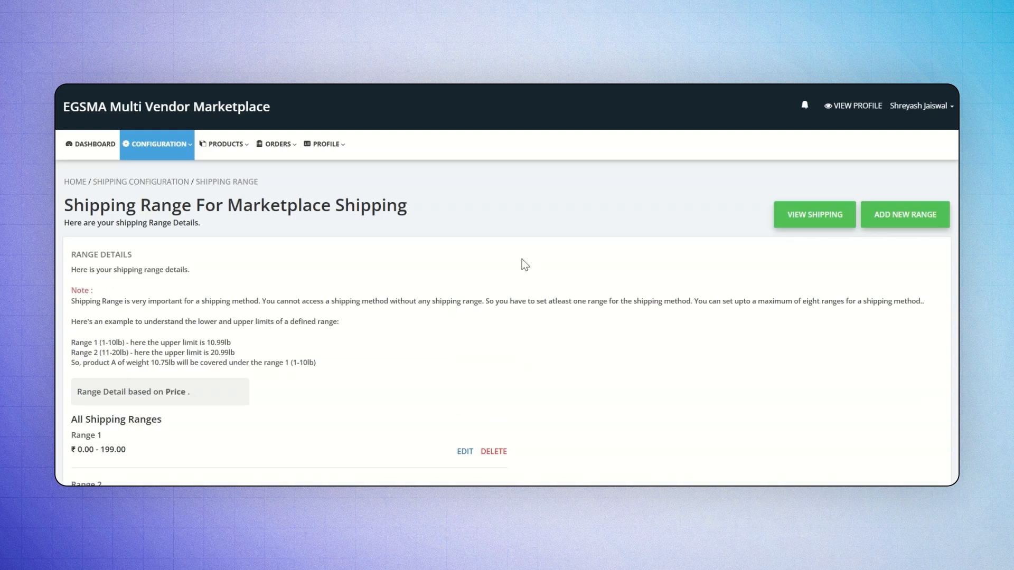
# Return to the Marketplace Shipping details and start adding country-wise rates with India as the country
pyautogui.click(798, 219)
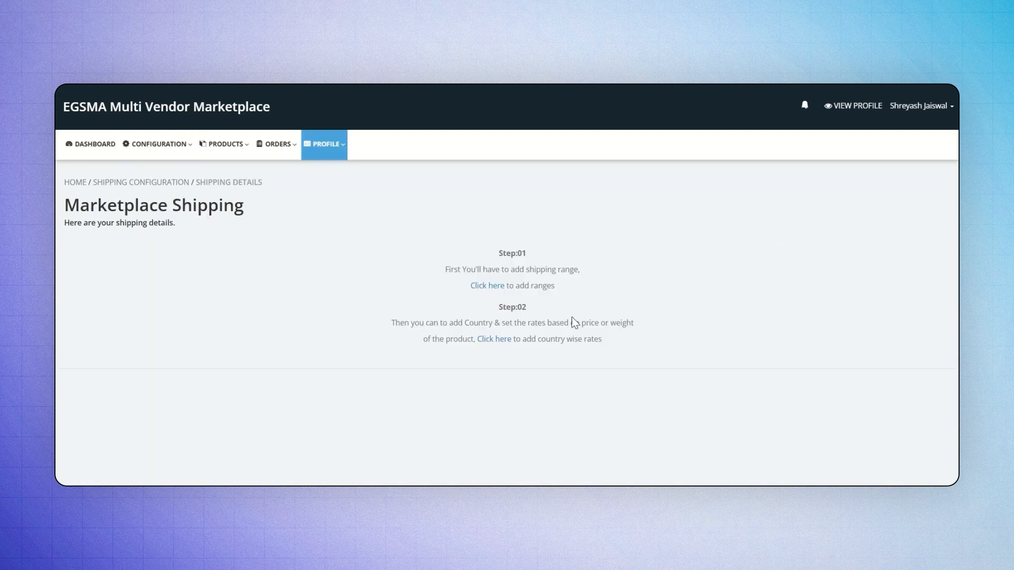
pyautogui.click(501, 341)
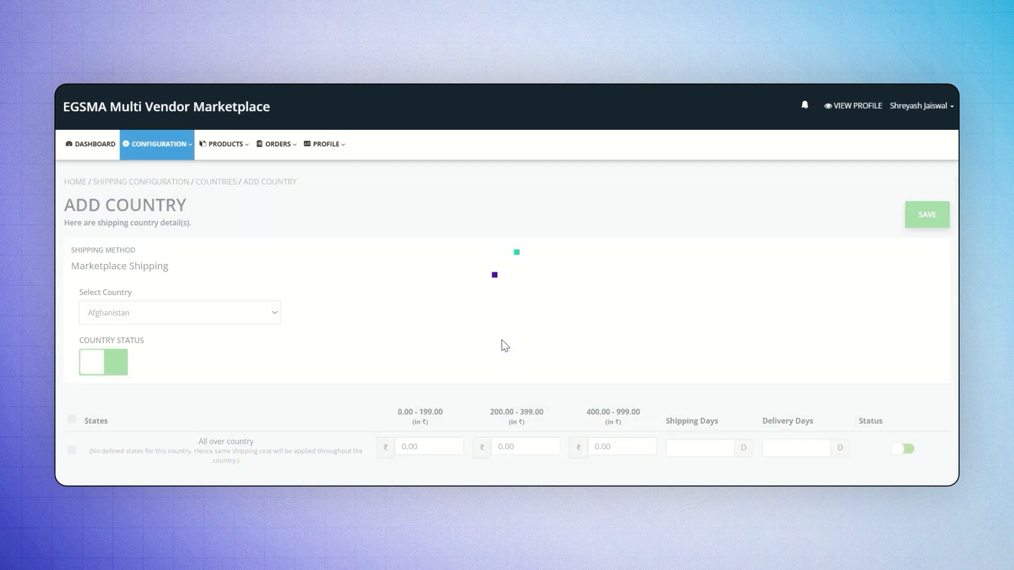
pyautogui.click(213, 309)
pyautogui.scroll(-3, 208, 287)
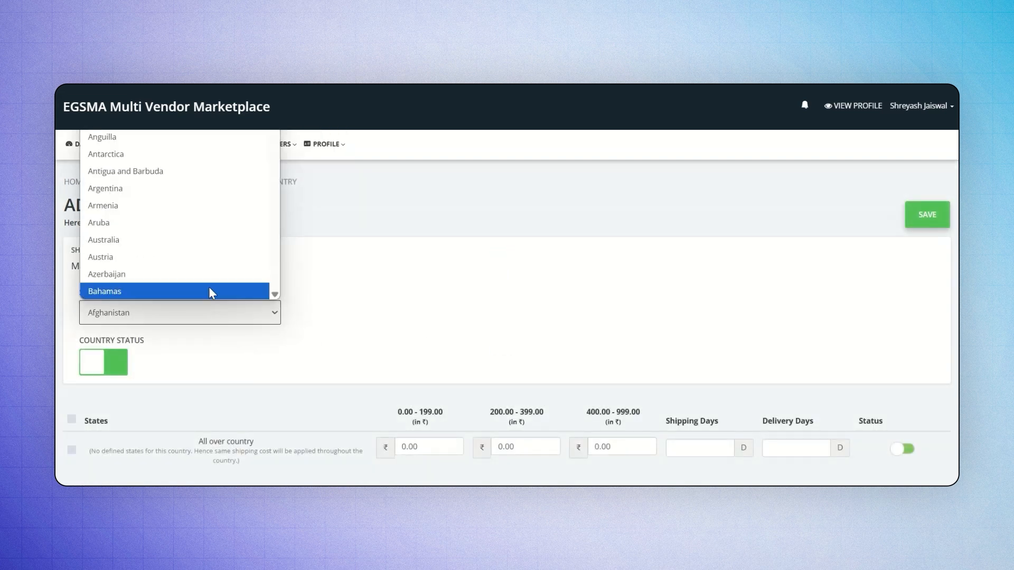
pyautogui.click(162, 164)
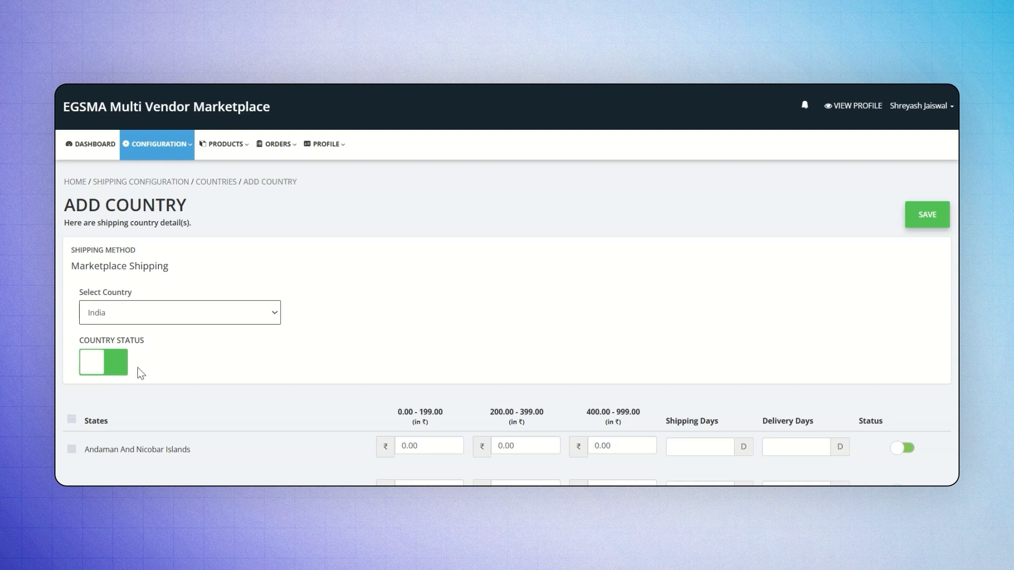
# Set all Indian states' shipping rates to 40, 30 and 20 for the three price ranges, with 1 shipping day and 3 delivery days, and save
pyautogui.scroll(-1, 109, 370)
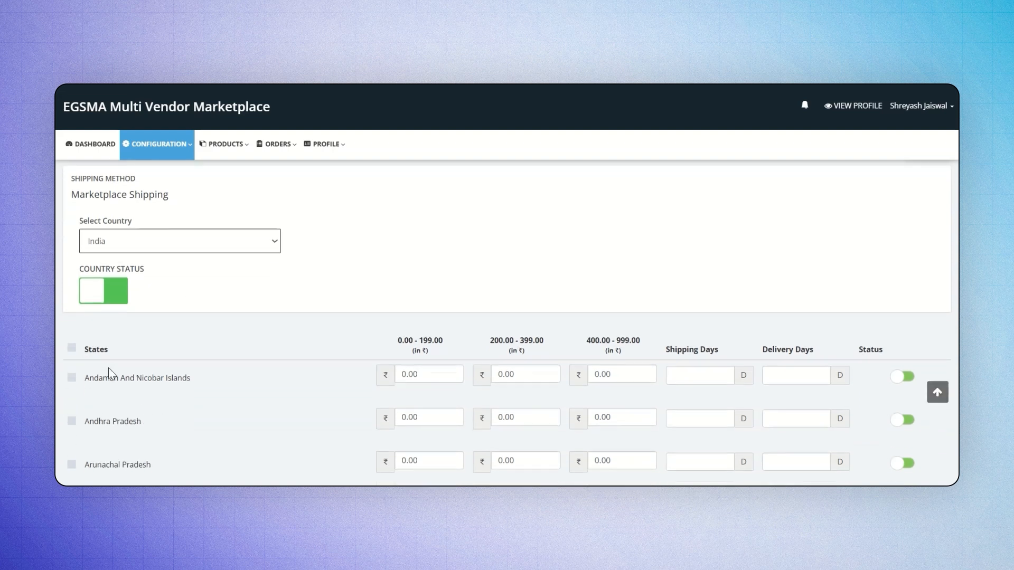
pyautogui.click(70, 349)
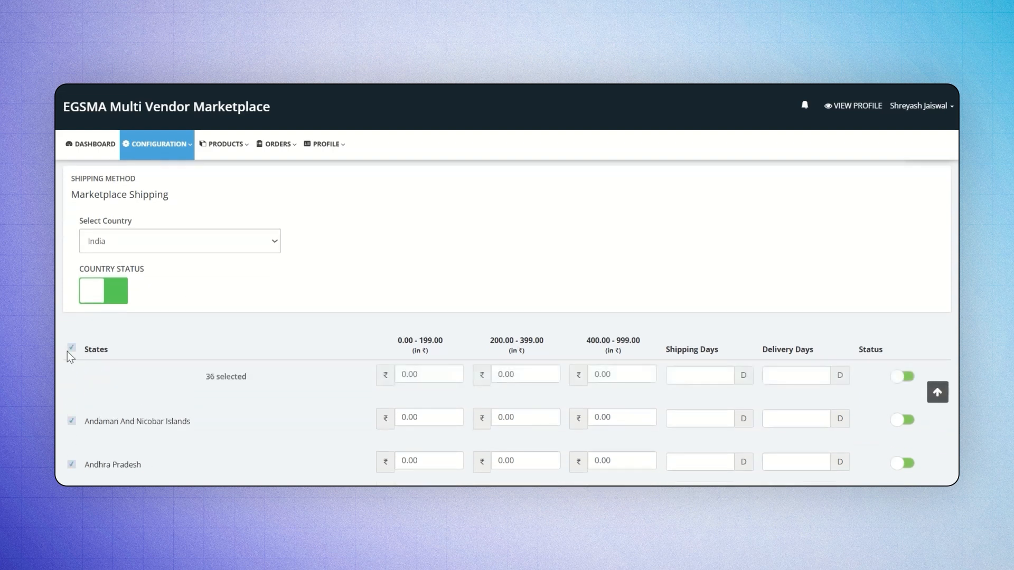
pyautogui.click(780, 371)
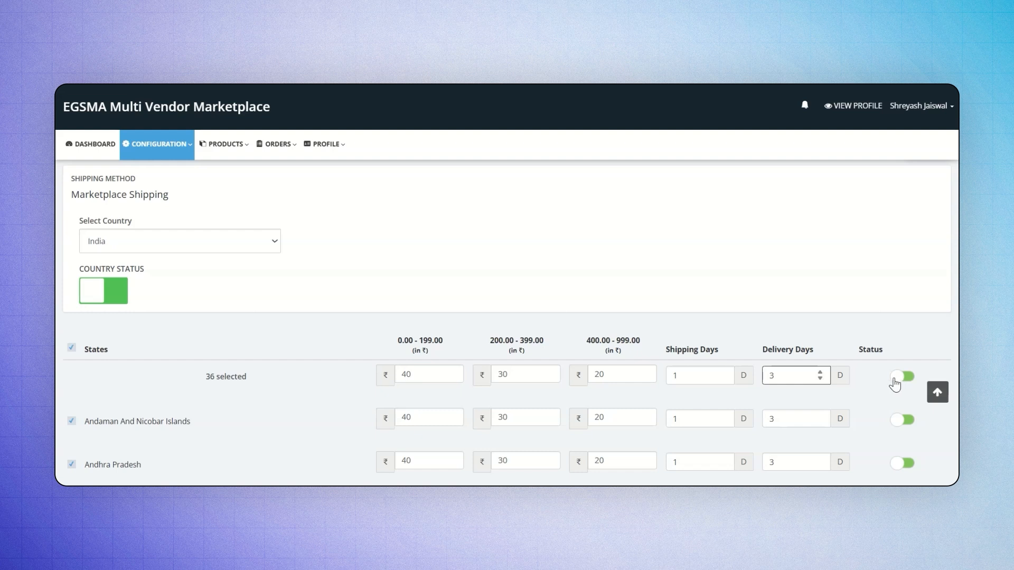
pyautogui.scroll(-20, 896, 384)
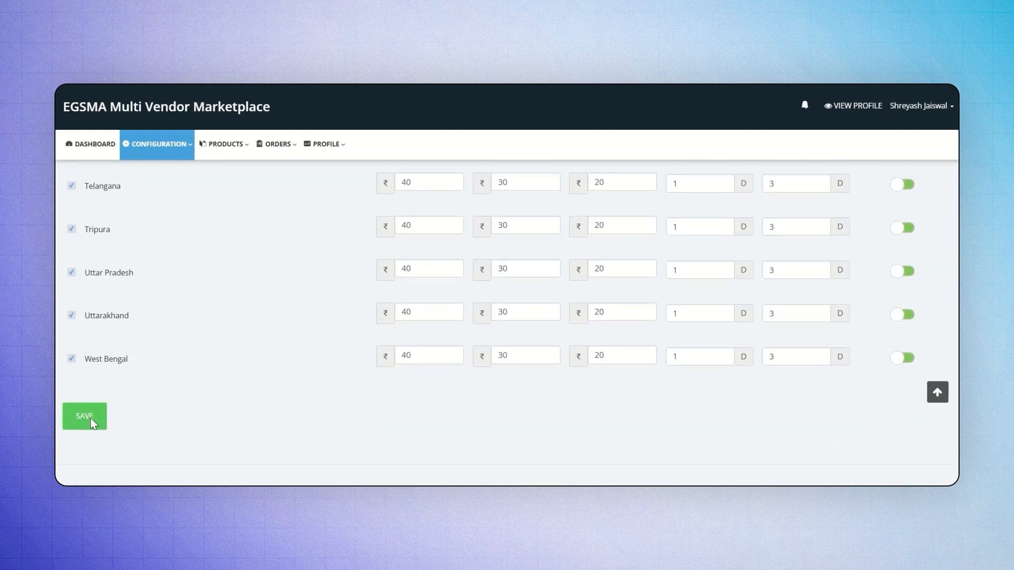
pyautogui.click(86, 416)
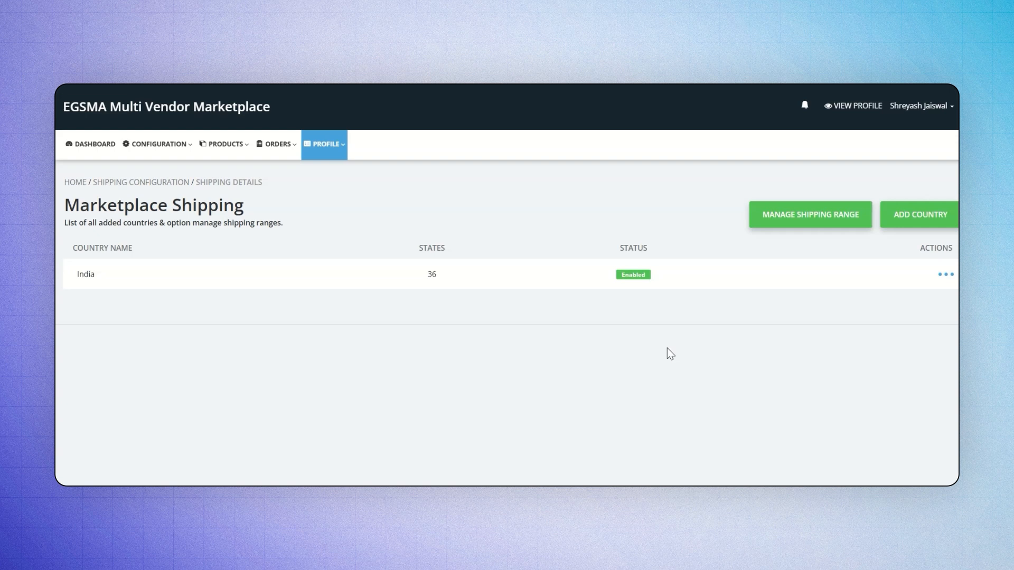
# Review India's available actions and country details, open its state rates for editing, and save them
pyautogui.click(945, 275)
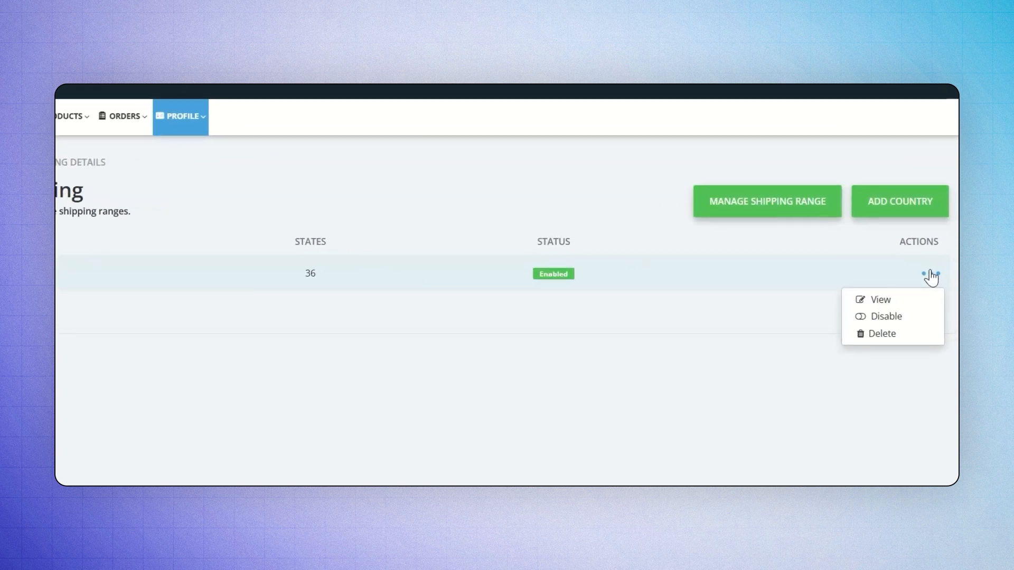
pyautogui.click(737, 332)
pyautogui.click(931, 273)
pyautogui.click(912, 294)
pyautogui.click(918, 205)
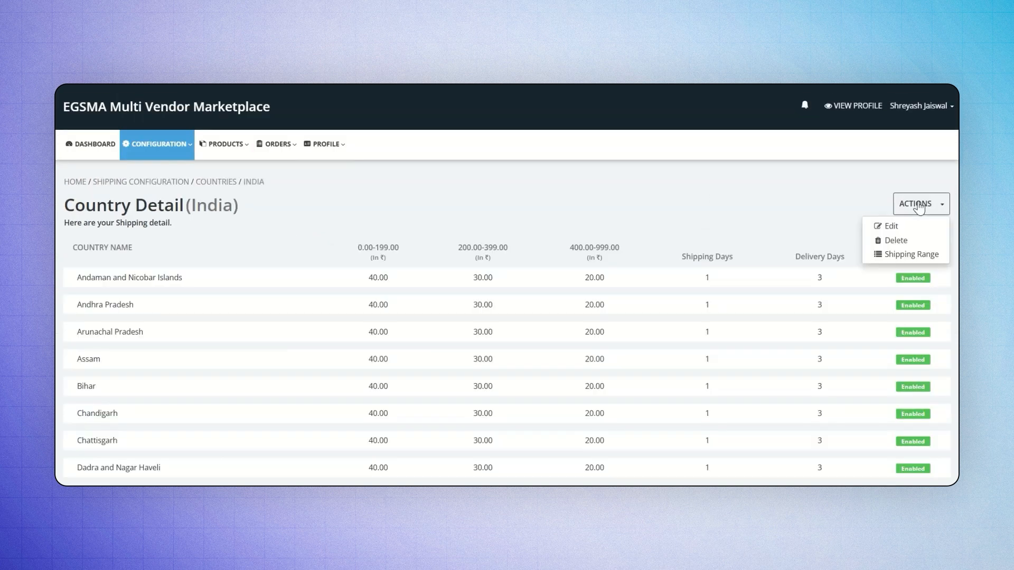
pyautogui.click(890, 226)
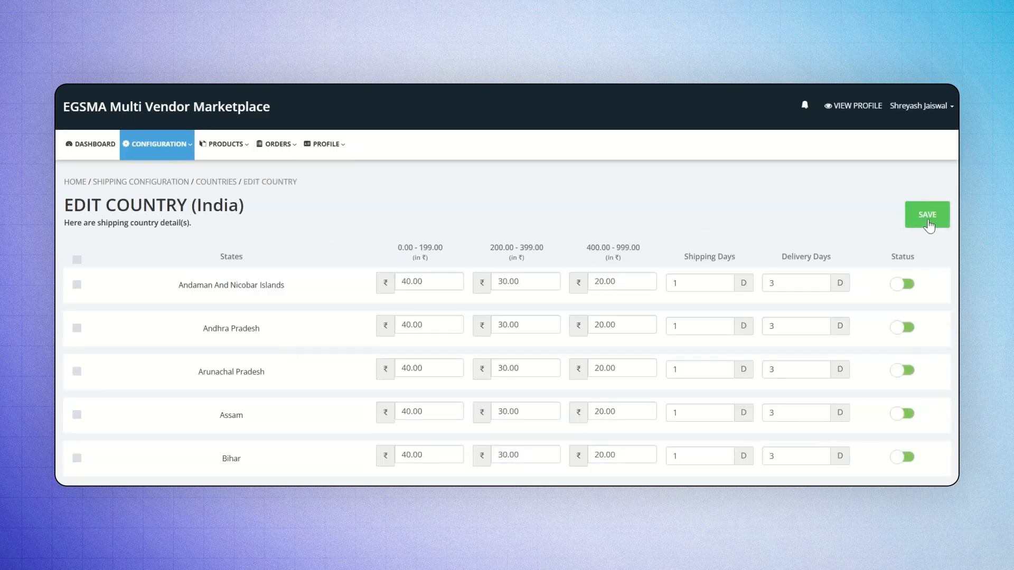
pyautogui.click(927, 223)
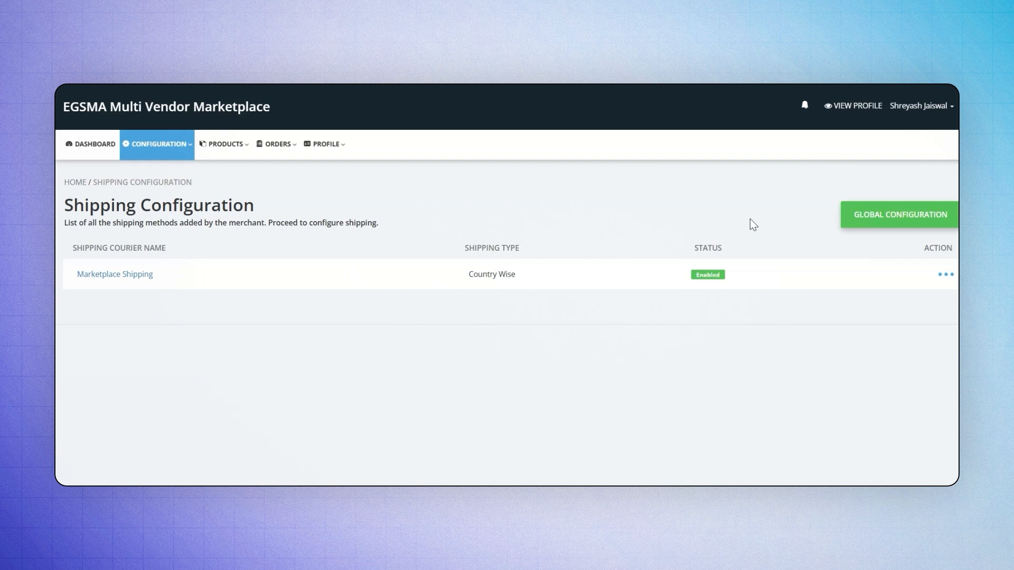
# Open the form for adding a product from the products listing and examine its shipping method choices
pyautogui.click(230, 147)
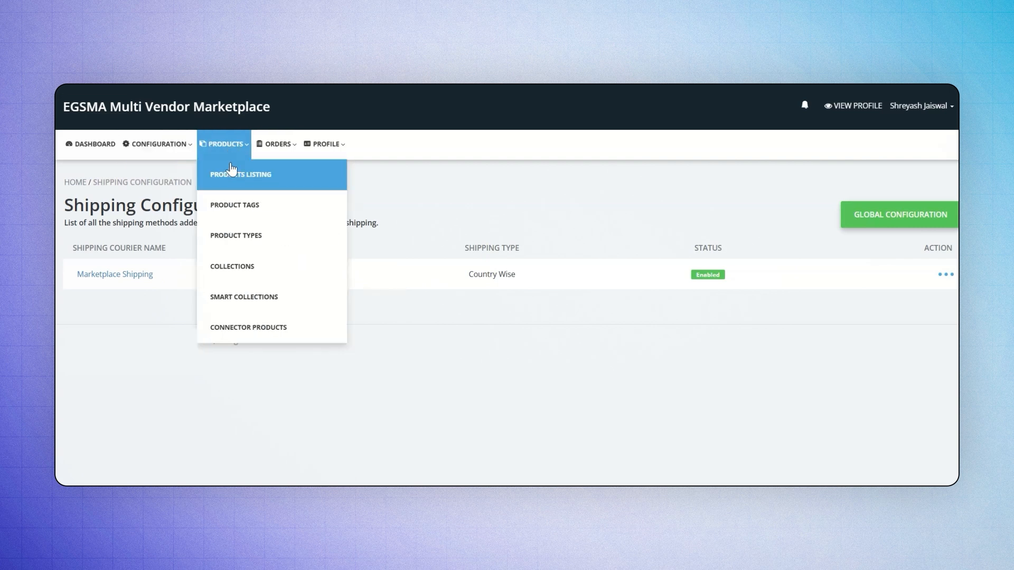
pyautogui.click(233, 169)
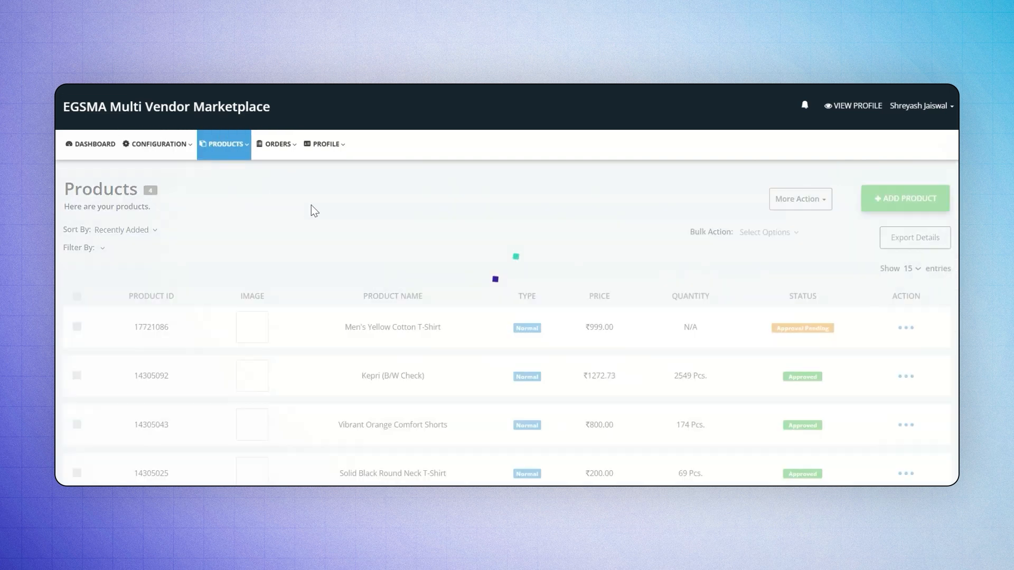
pyautogui.click(872, 202)
pyautogui.scroll(-10, 565, 320)
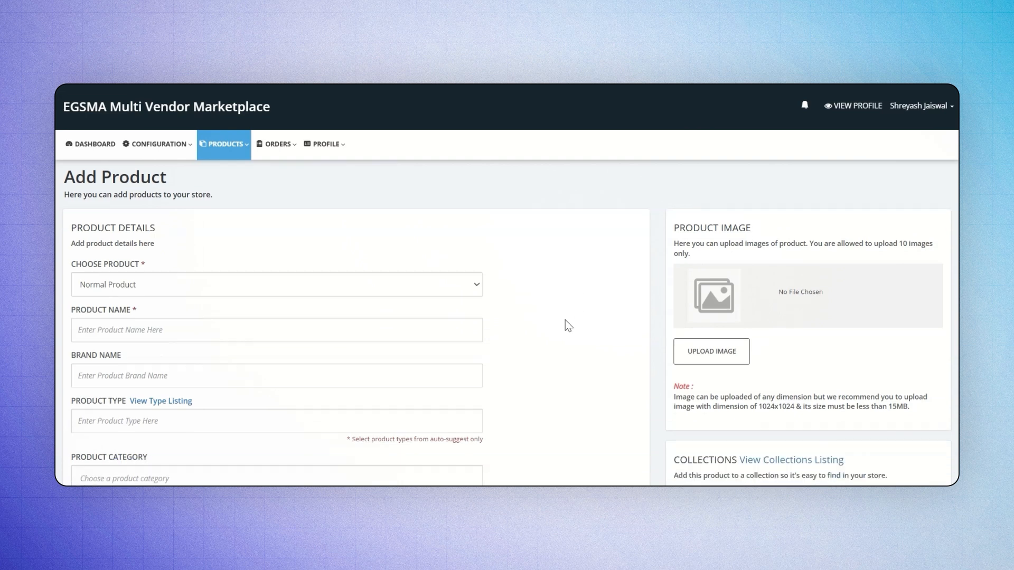
pyautogui.scroll(-3, 617, 345)
pyautogui.click(436, 354)
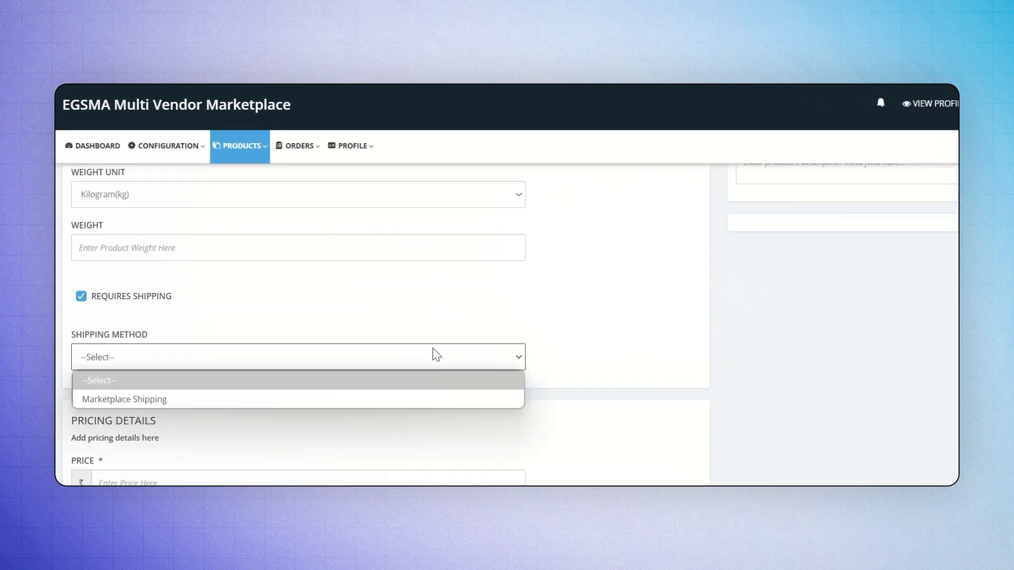
pyautogui.click(433, 348)
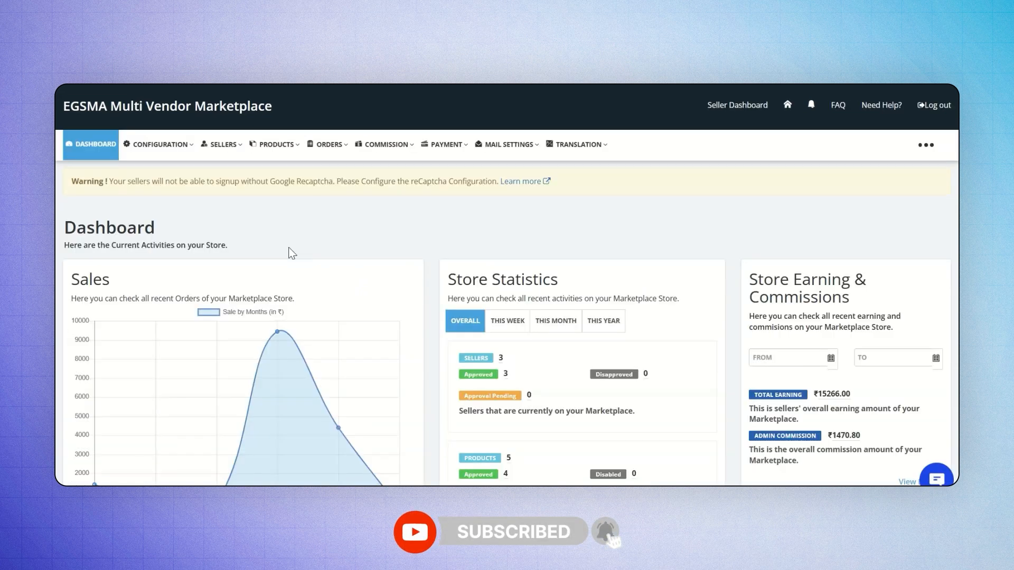
# In the admin's Marketplace Shipping configuration, choose Create Multiple Shipping with shipping selection on the Checkout page, and save the changes
pyautogui.click(158, 145)
pyautogui.scroll(-5, 184, 232)
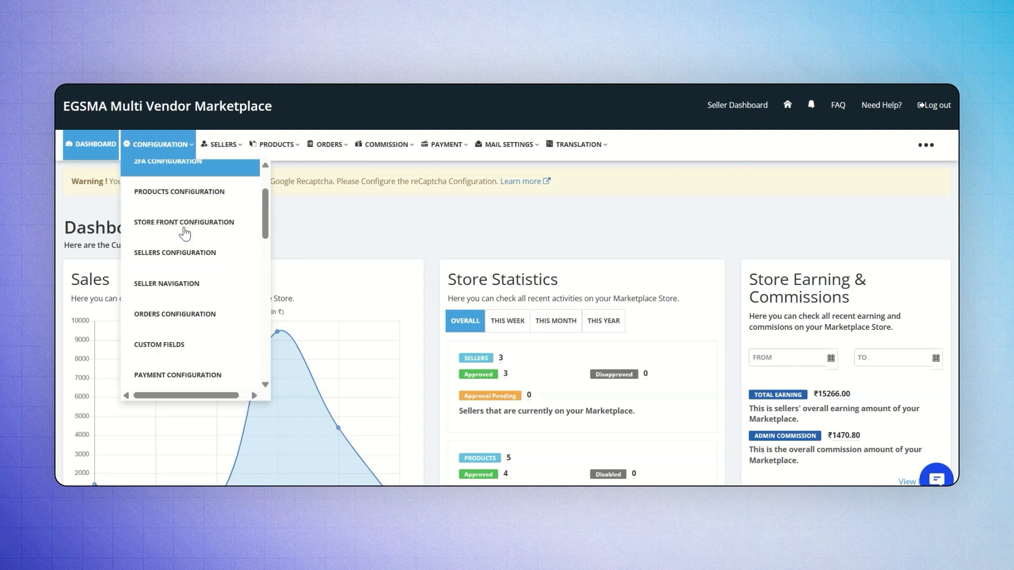
pyautogui.scroll(-3, 184, 232)
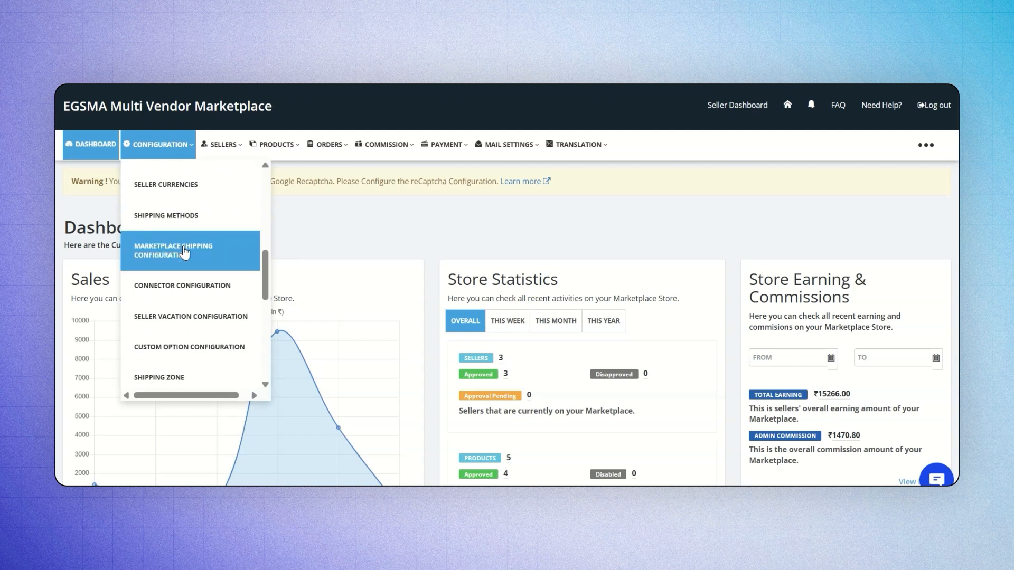
pyautogui.click(184, 251)
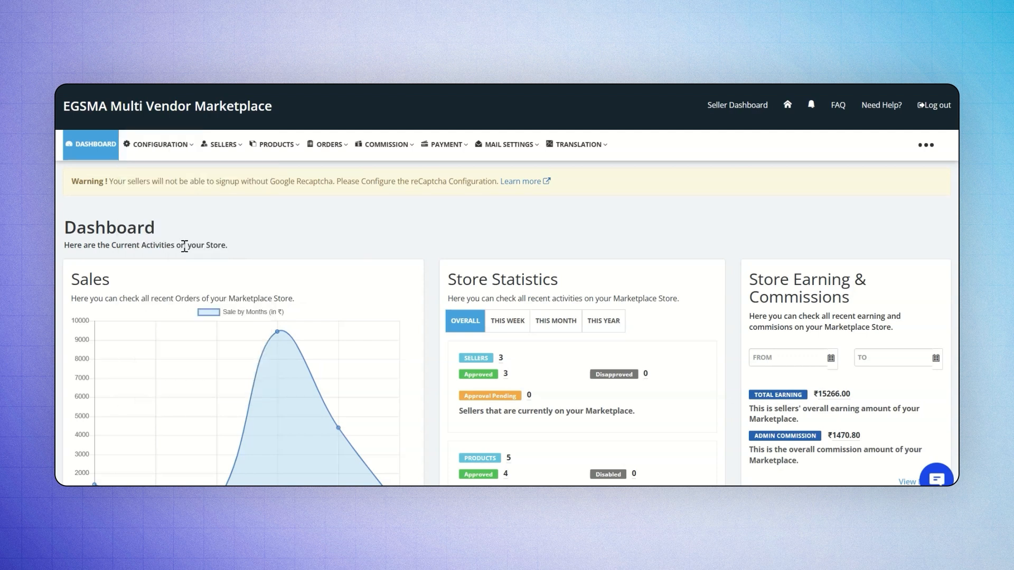
pyautogui.scroll(-4, 184, 246)
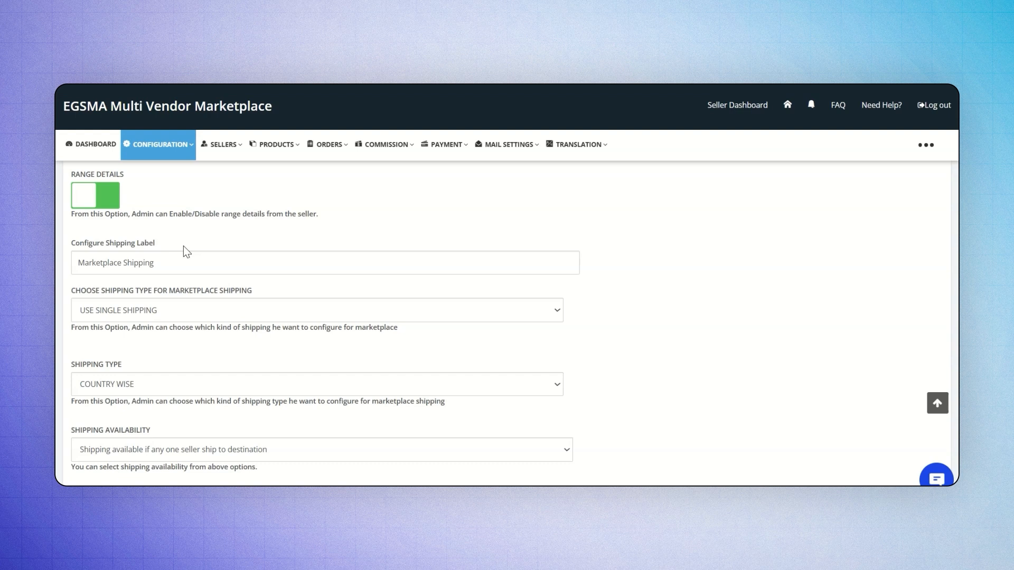
pyautogui.click(198, 307)
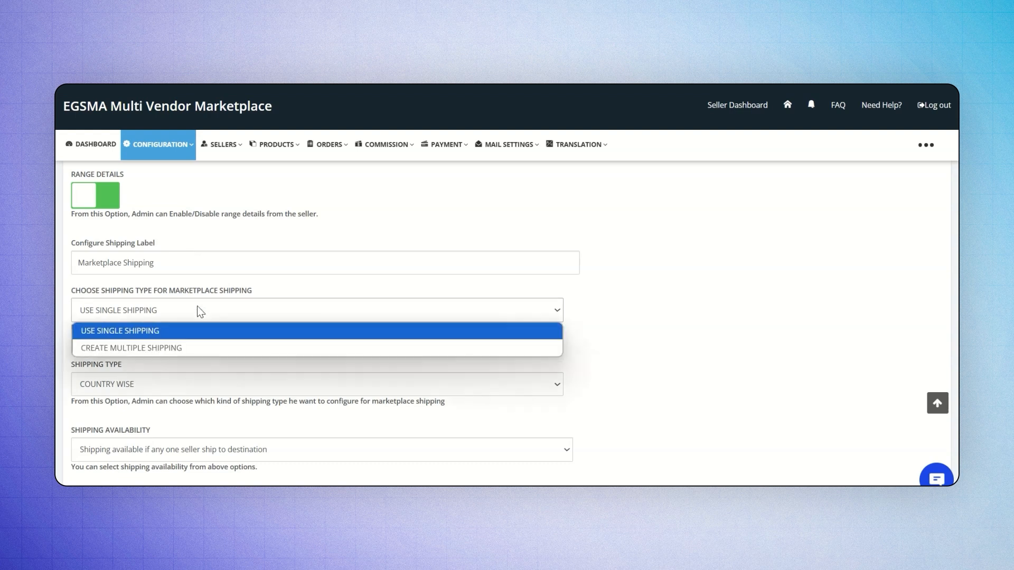
pyautogui.click(195, 348)
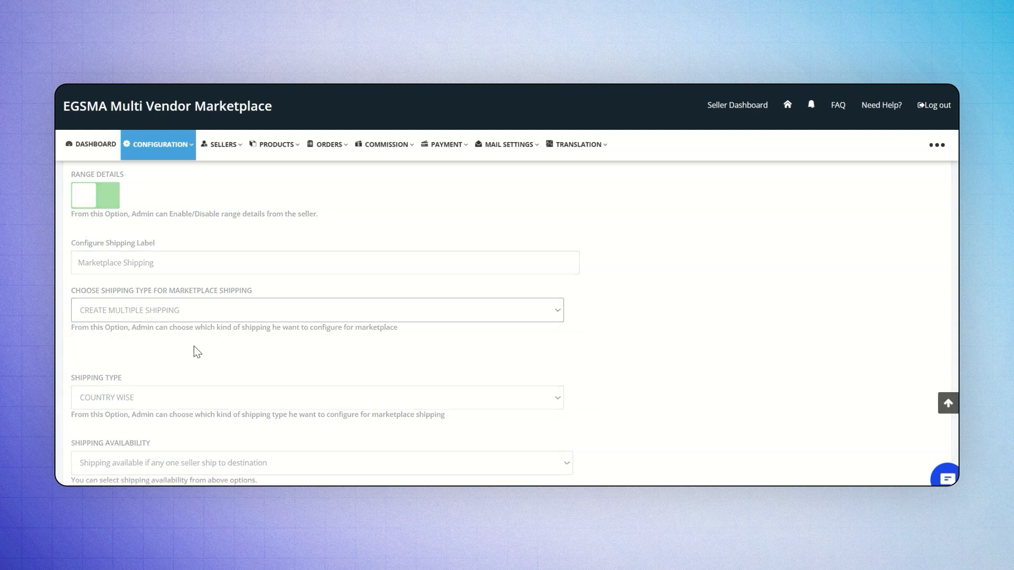
pyautogui.click(246, 351)
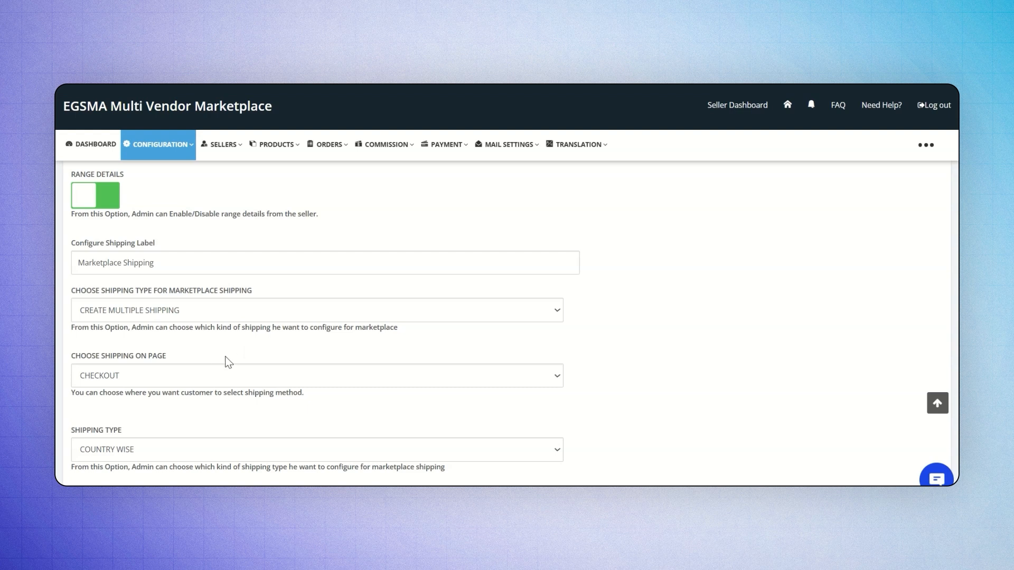
pyautogui.scroll(-10, 210, 363)
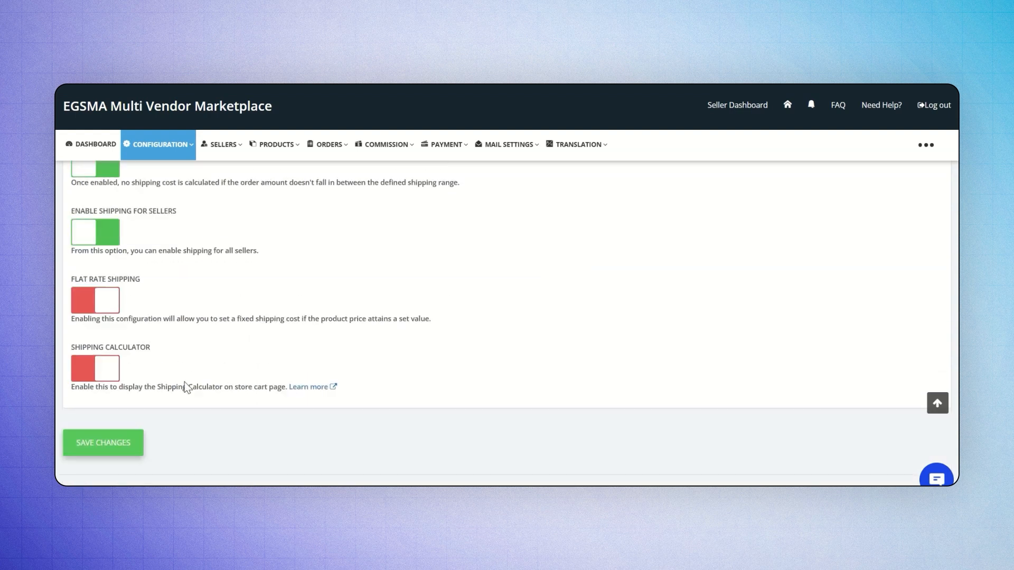
pyautogui.click(125, 440)
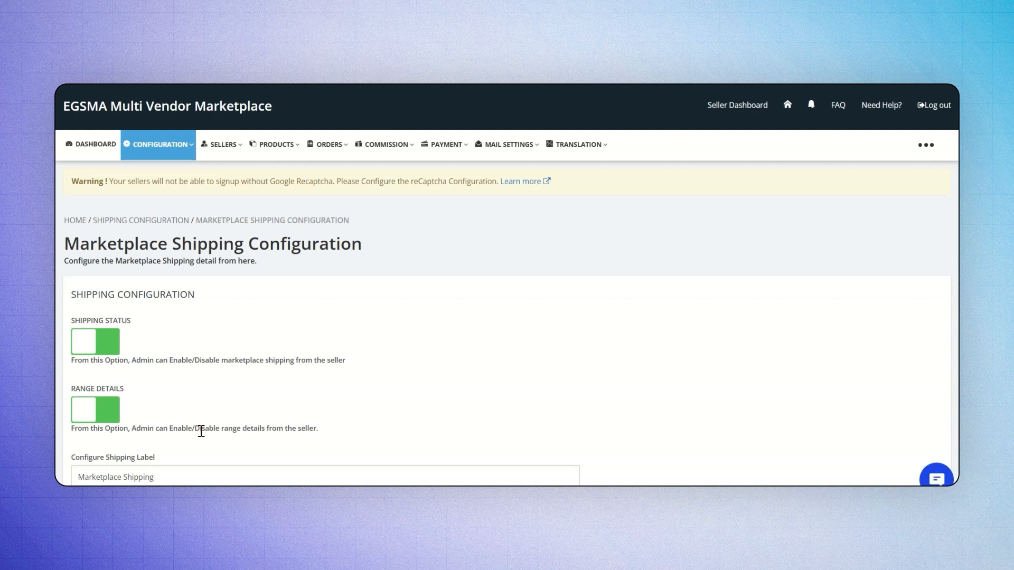
# Add a Standard shipping method with a 3-day turnaround time in the admin's shipping methods, and check the actions available for Quick Shipping
pyautogui.click(159, 150)
pyautogui.scroll(-5, 177, 291)
pyautogui.click(177, 291)
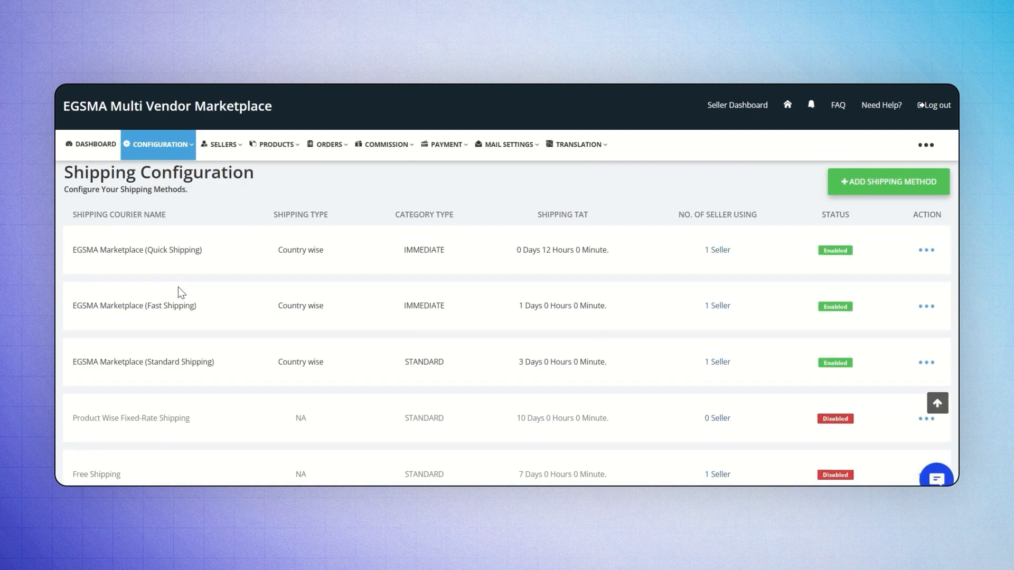
pyautogui.click(839, 198)
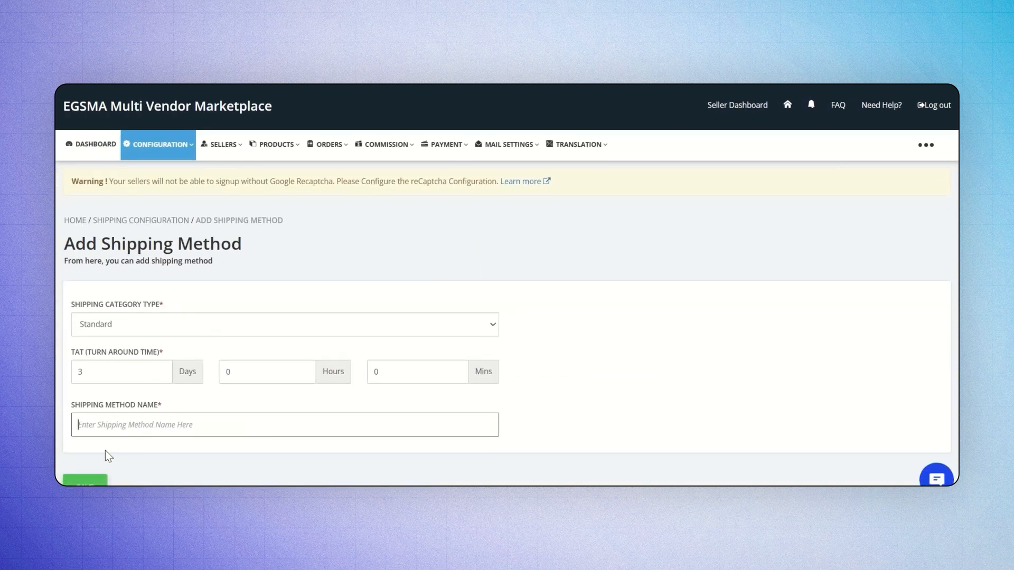
pyautogui.scroll(-1, 82, 473)
pyautogui.click(83, 478)
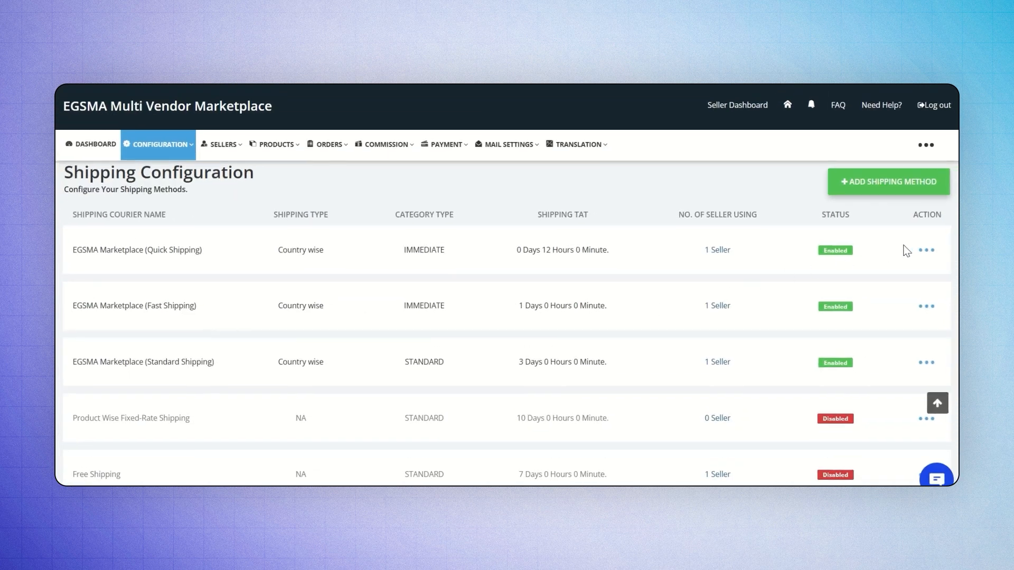
pyautogui.click(933, 251)
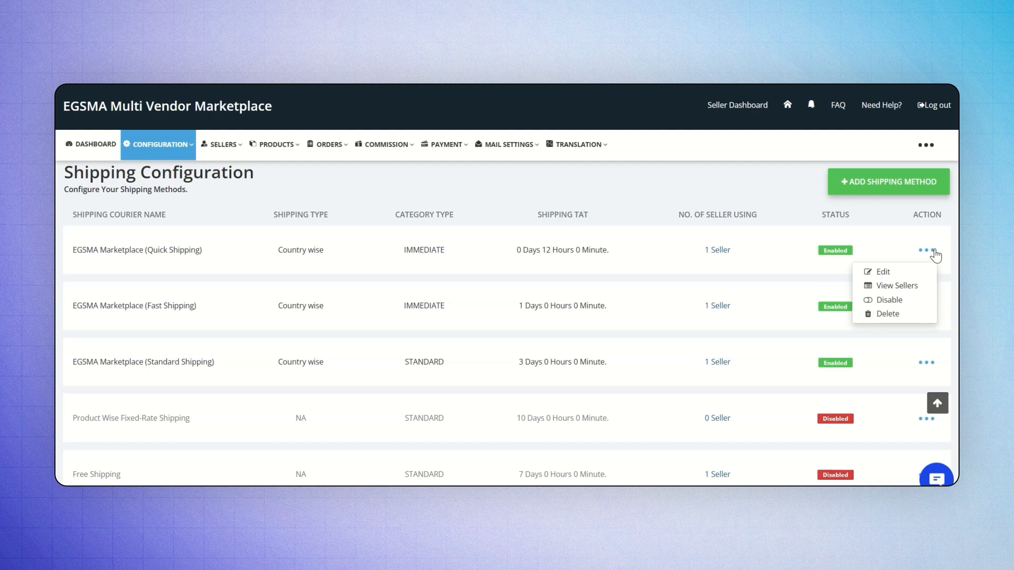
pyautogui.click(773, 243)
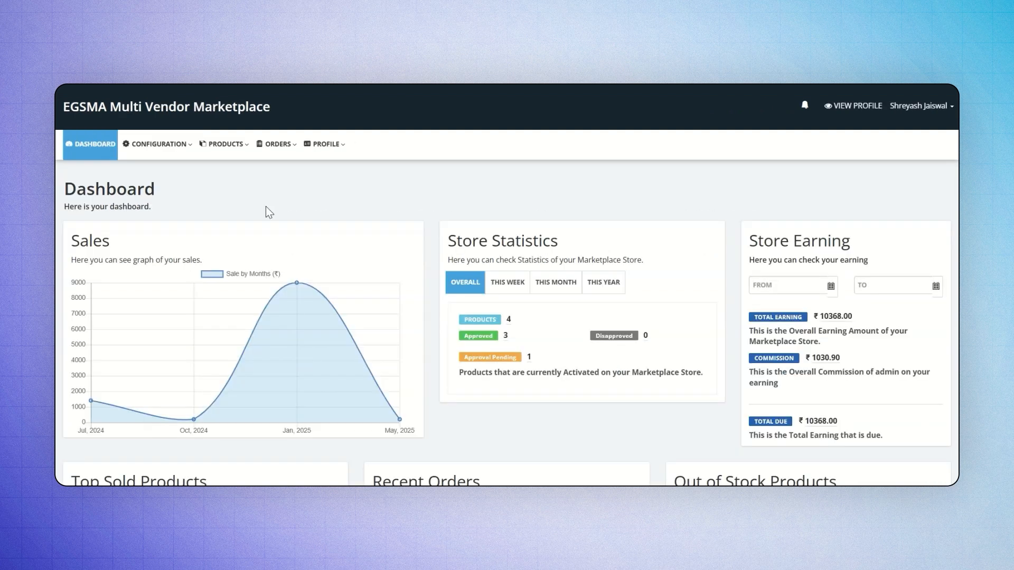
# Enable EGSMA Marketplace (Standard Shipping) in the seller's shipping methods and make it the default method
pyautogui.click(159, 143)
pyautogui.click(176, 206)
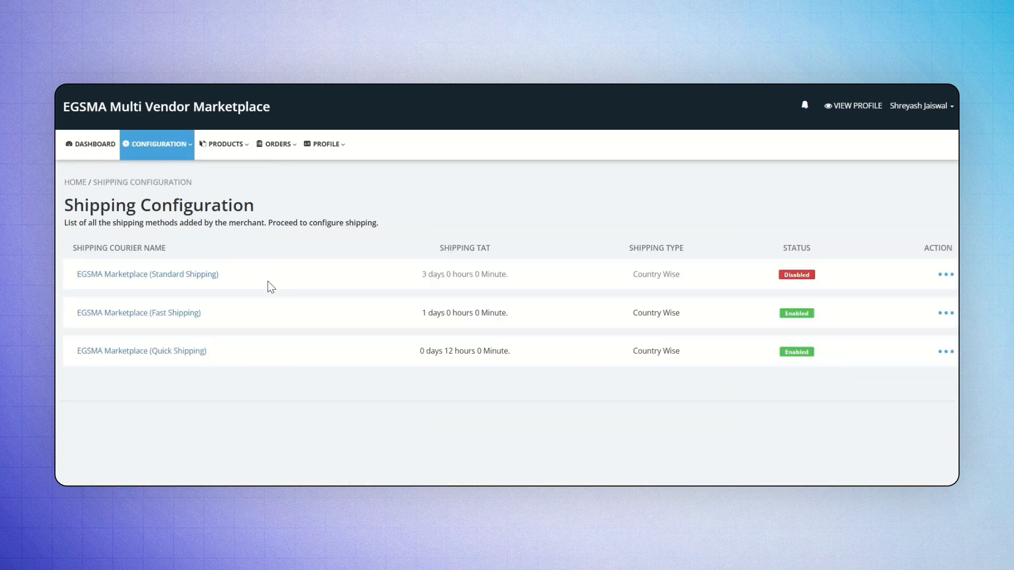
pyautogui.click(945, 277)
pyautogui.click(926, 295)
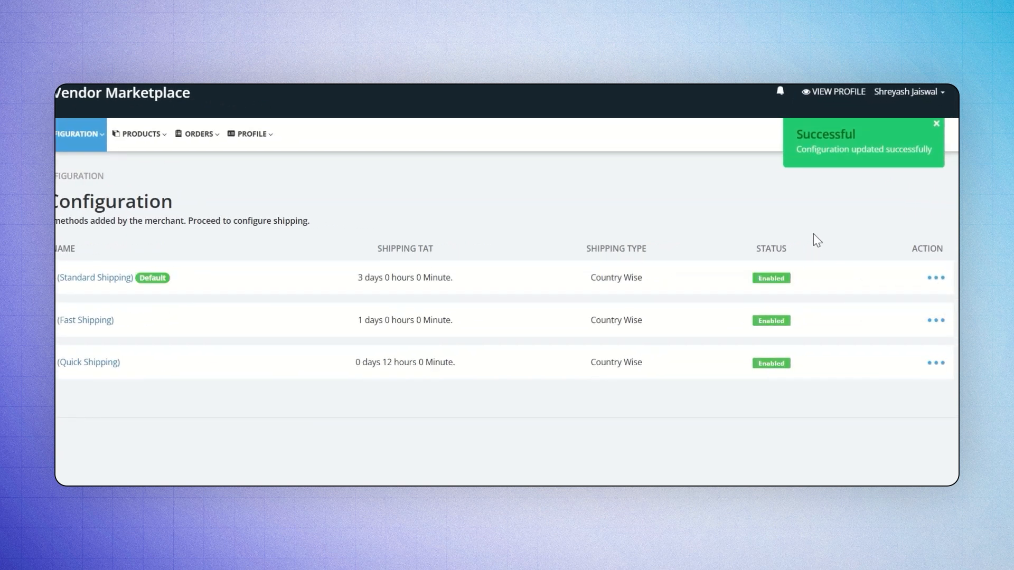
# Check the actions available for Fast Shipping and open the shipping ranges of Standard Shipping from its shipping details
pyautogui.click(936, 321)
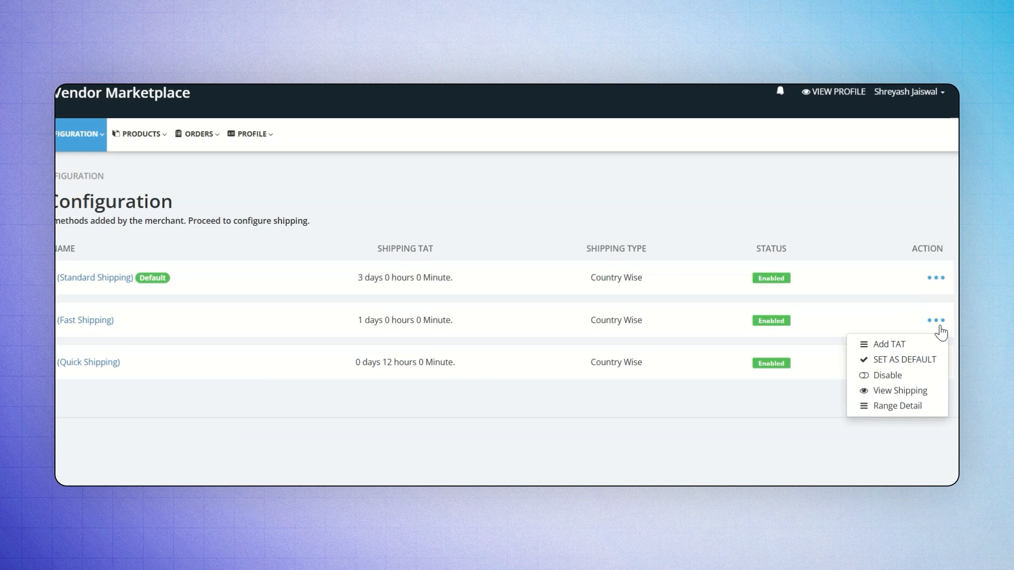
pyautogui.click(854, 240)
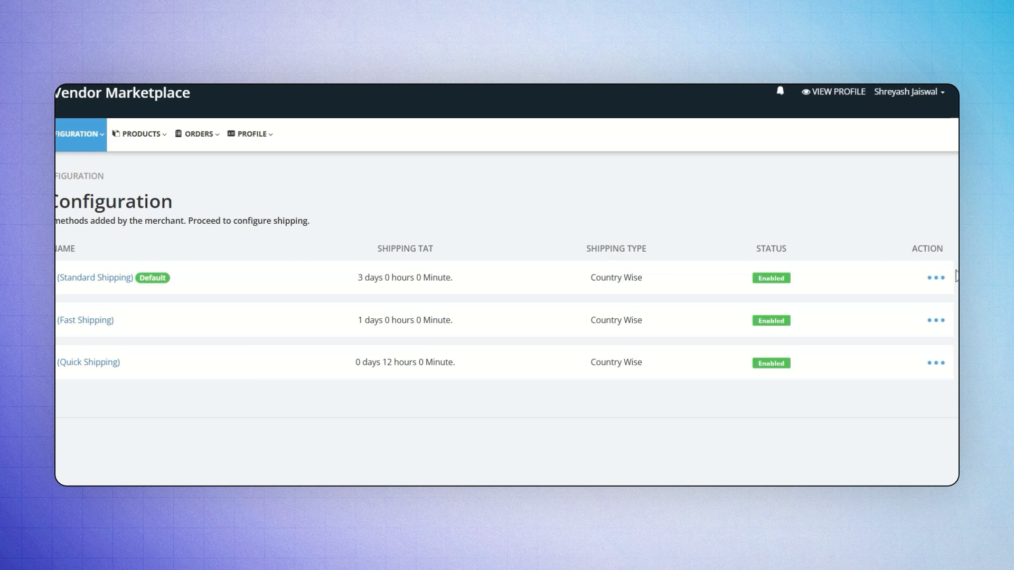
pyautogui.click(938, 277)
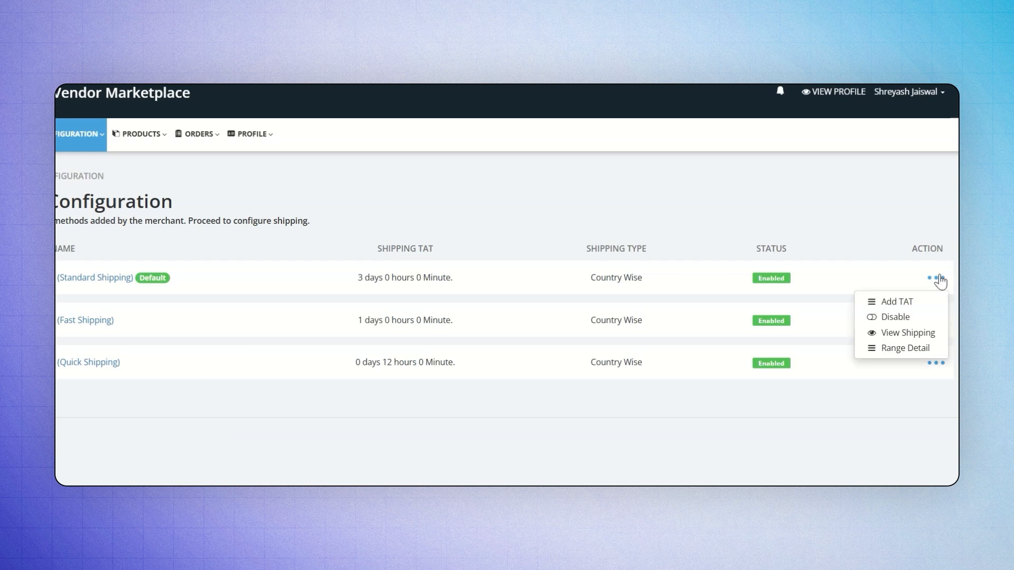
pyautogui.click(917, 334)
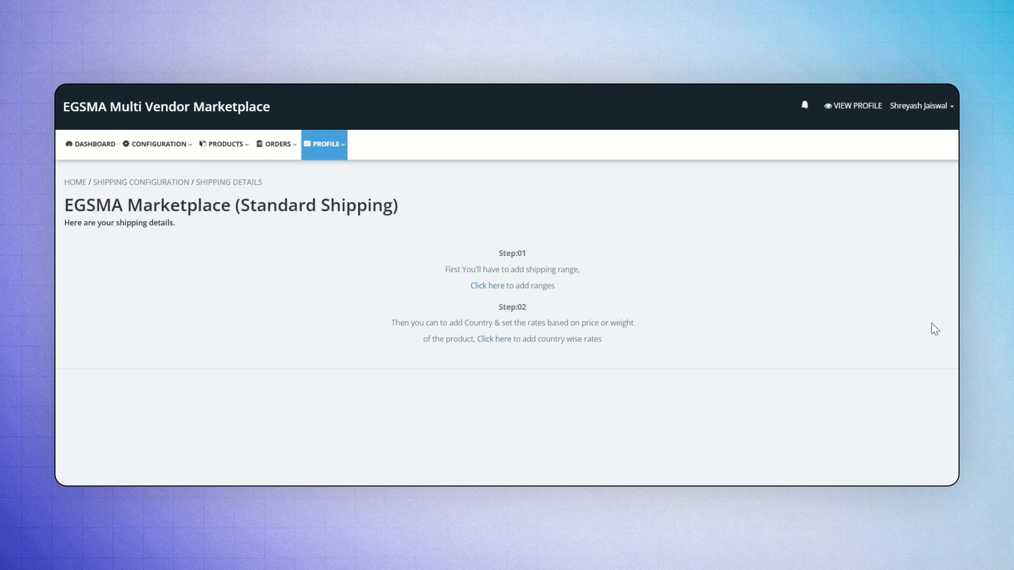
pyautogui.click(489, 288)
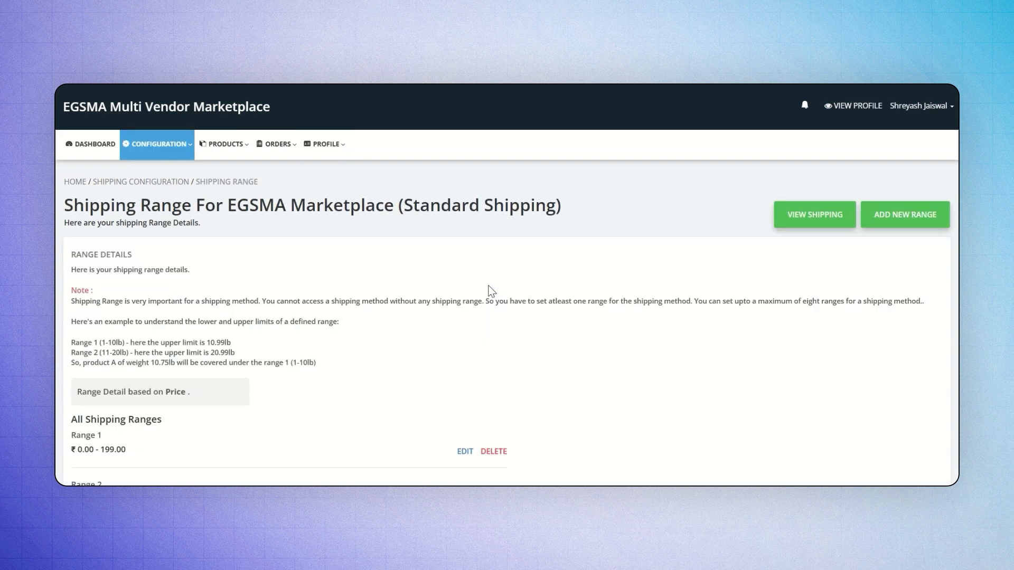
# Add a new price-based shipping range to EGSMA Marketplace (Standard Shipping), save it, and review the method's list of ranges
pyautogui.click(912, 217)
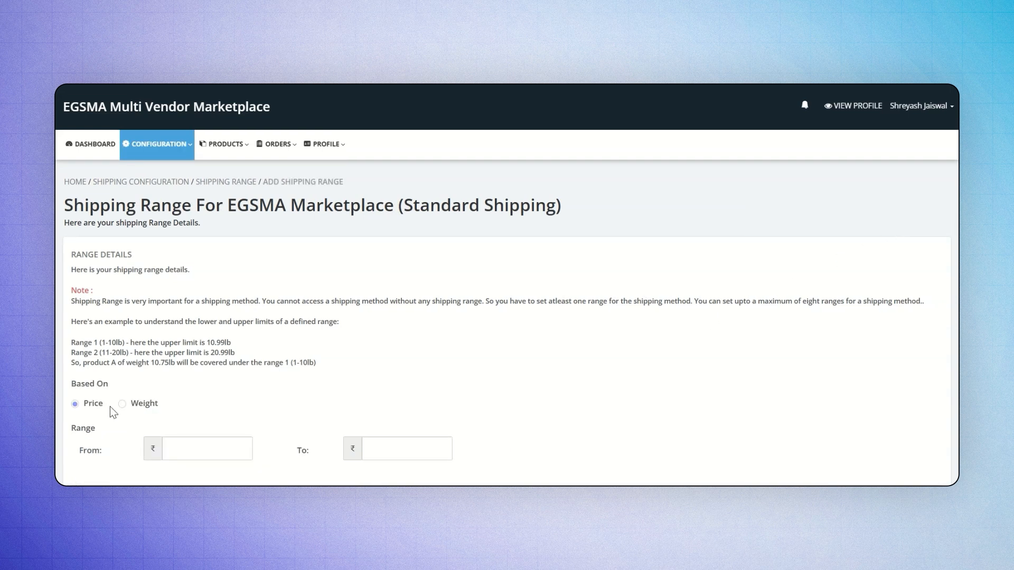
pyautogui.click(220, 449)
pyautogui.scroll(-2, 220, 450)
pyautogui.click(92, 425)
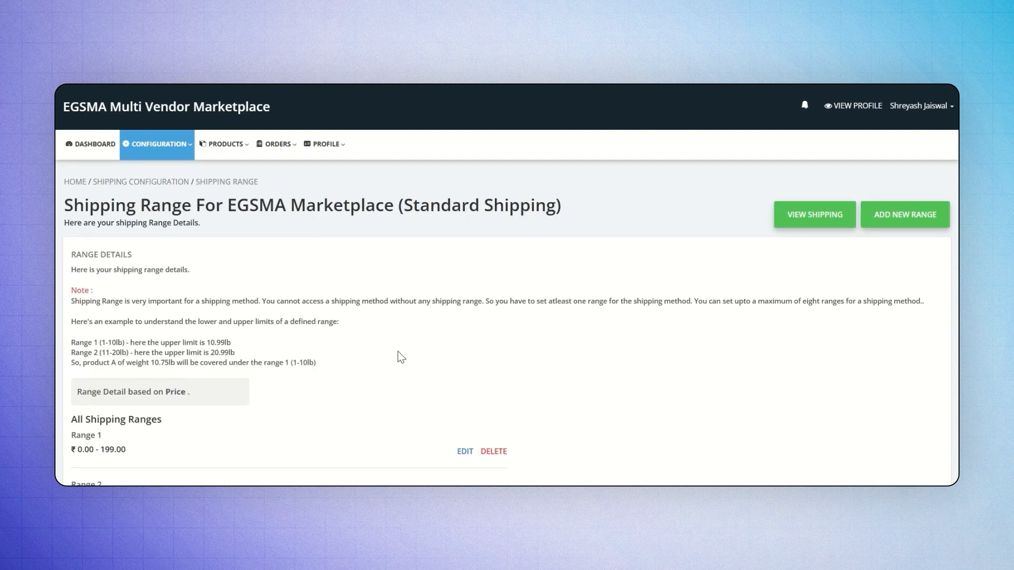
pyautogui.scroll(-3, 397, 358)
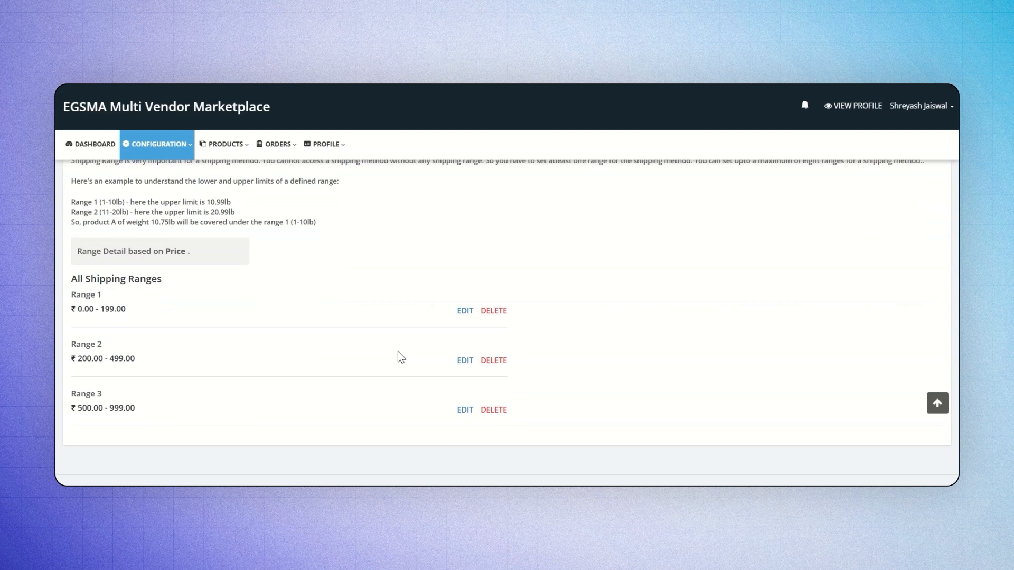
pyautogui.scroll(3, 401, 357)
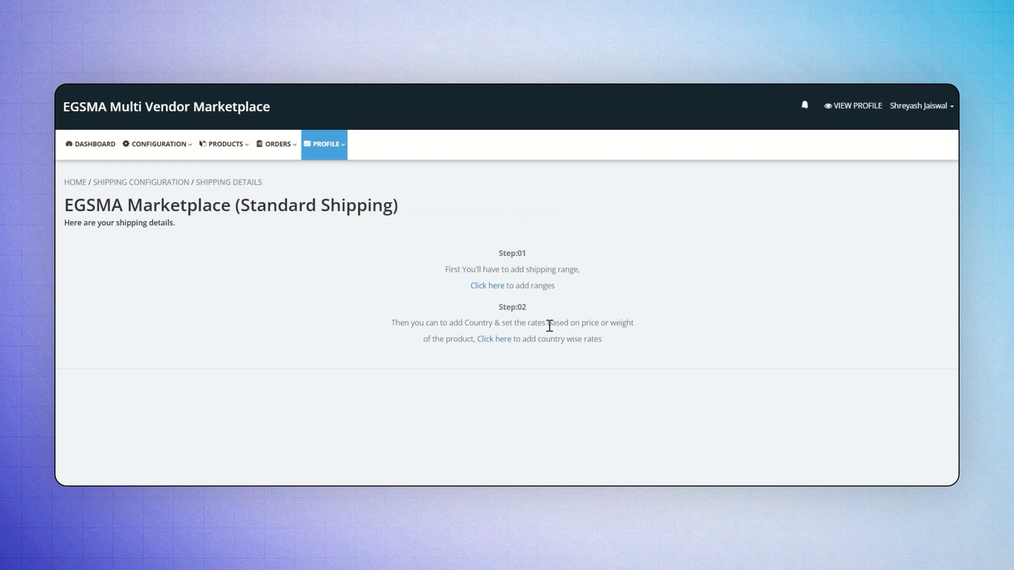
# Start adding country-wise rates for EGSMA Marketplace (Standard Shipping) and choose India as the country
pyautogui.click(491, 341)
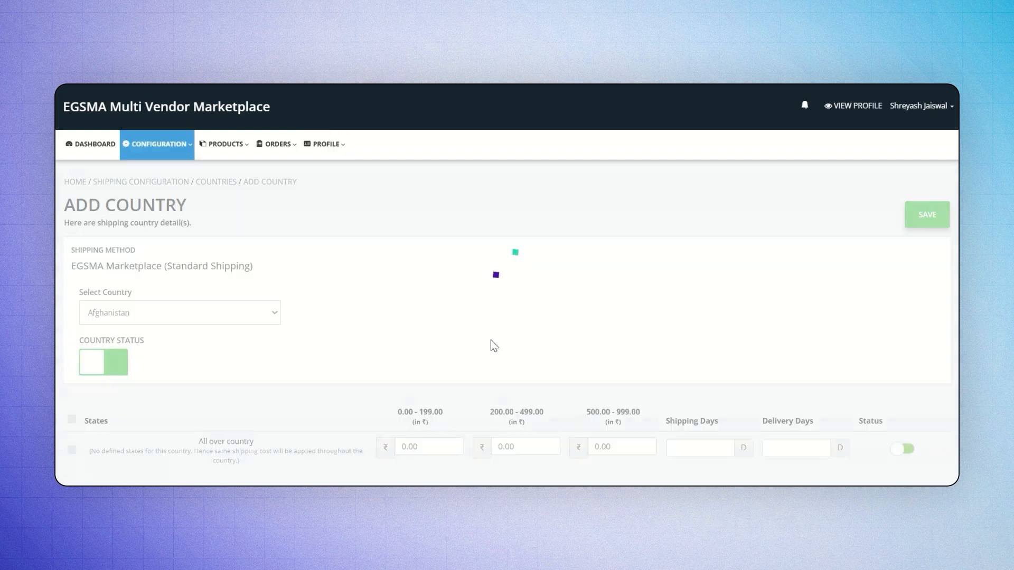
pyautogui.click(222, 313)
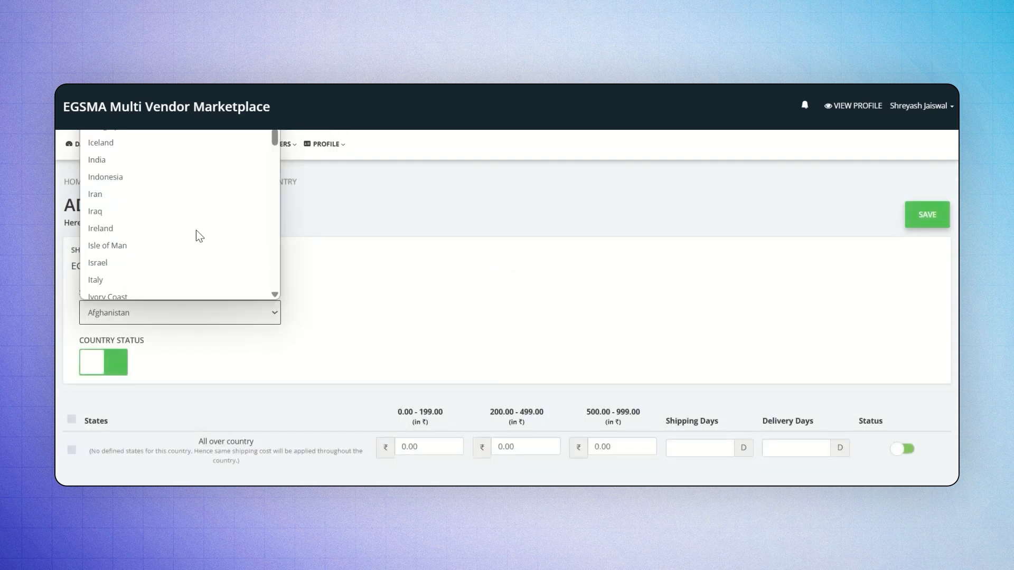
pyautogui.click(167, 161)
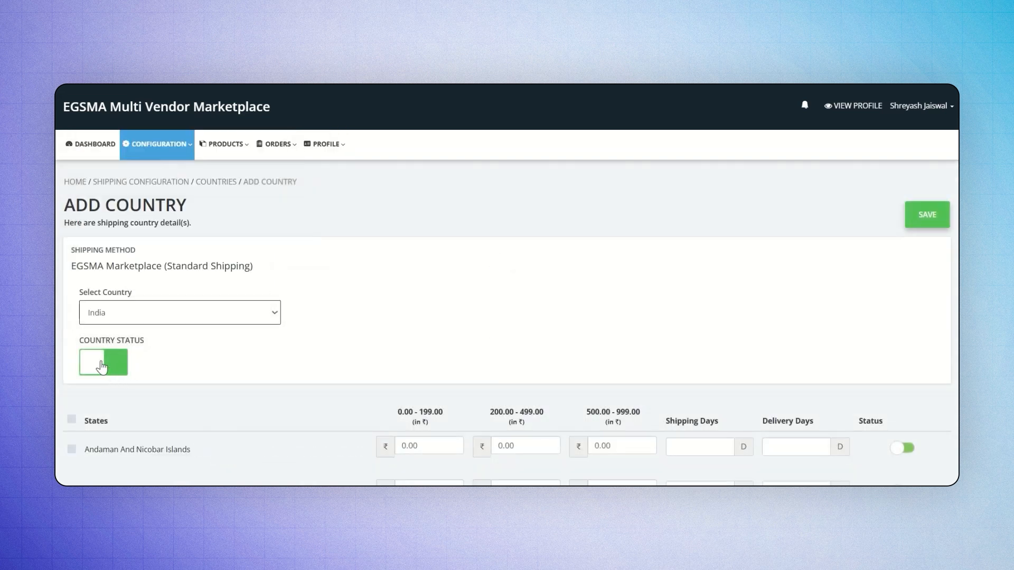
# Set rates of ₹40, ₹30 and ₹20, 1 shipping day and 3 delivery days for all Indian states, save, and check India's available actions
pyautogui.click(71, 419)
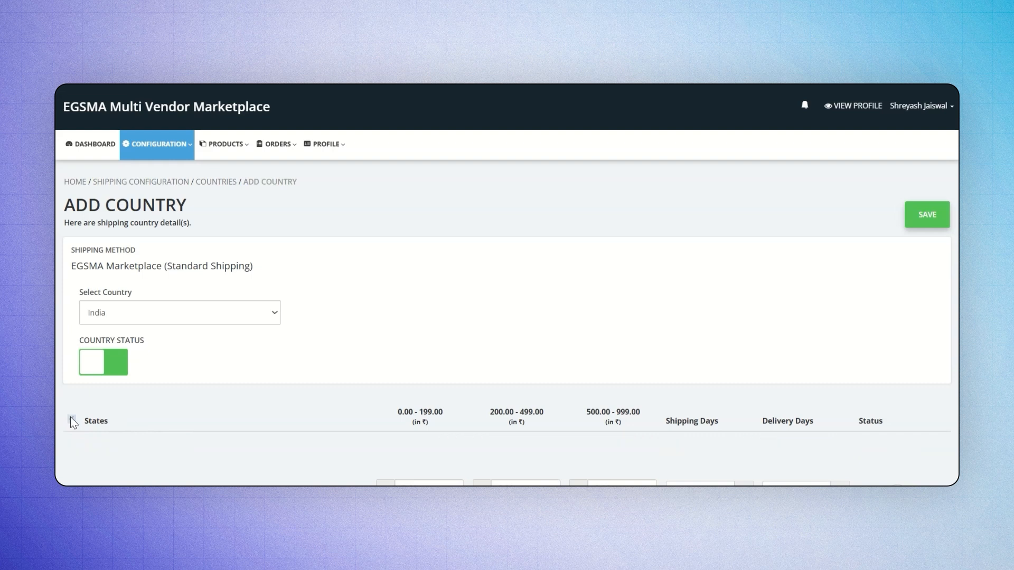
pyautogui.scroll(-3, 214, 421)
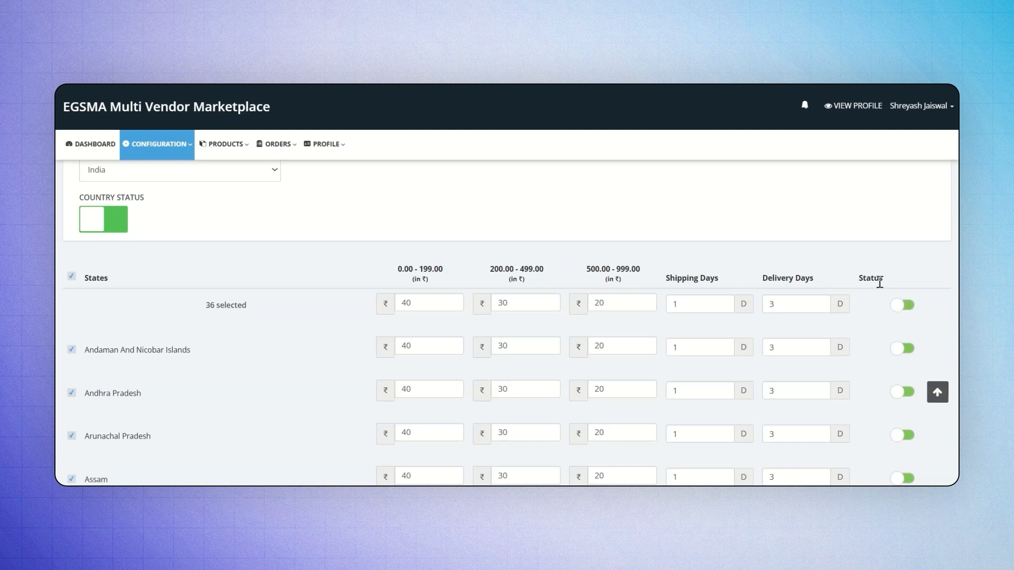
pyautogui.scroll(-20, 883, 280)
pyautogui.scroll(-3, 882, 283)
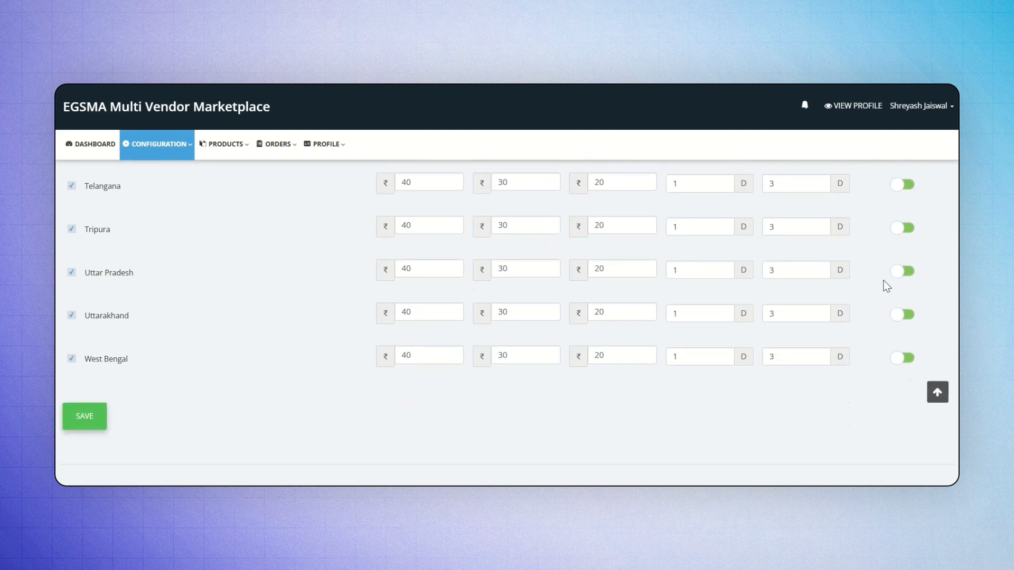
pyautogui.click(69, 428)
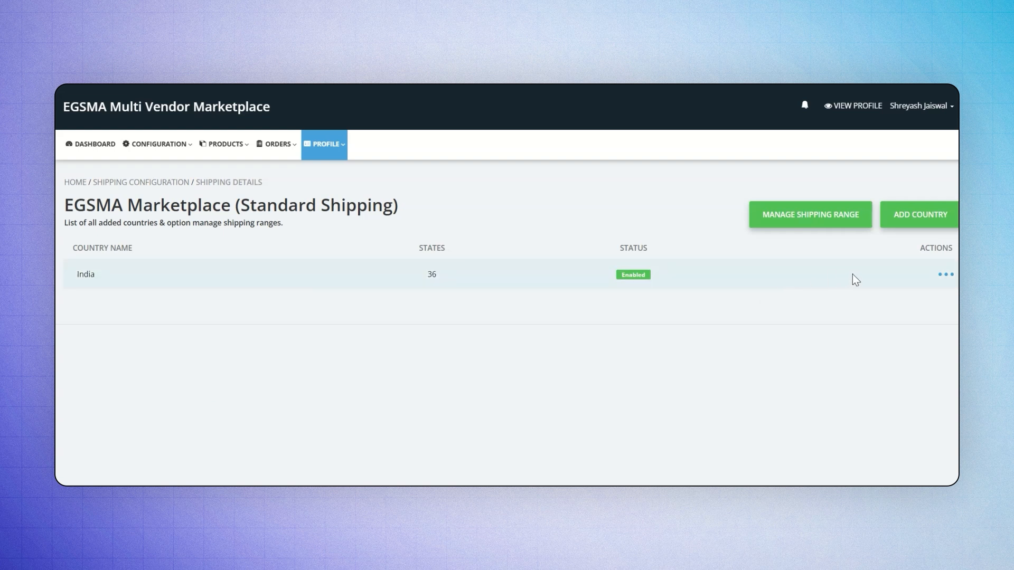
pyautogui.click(948, 275)
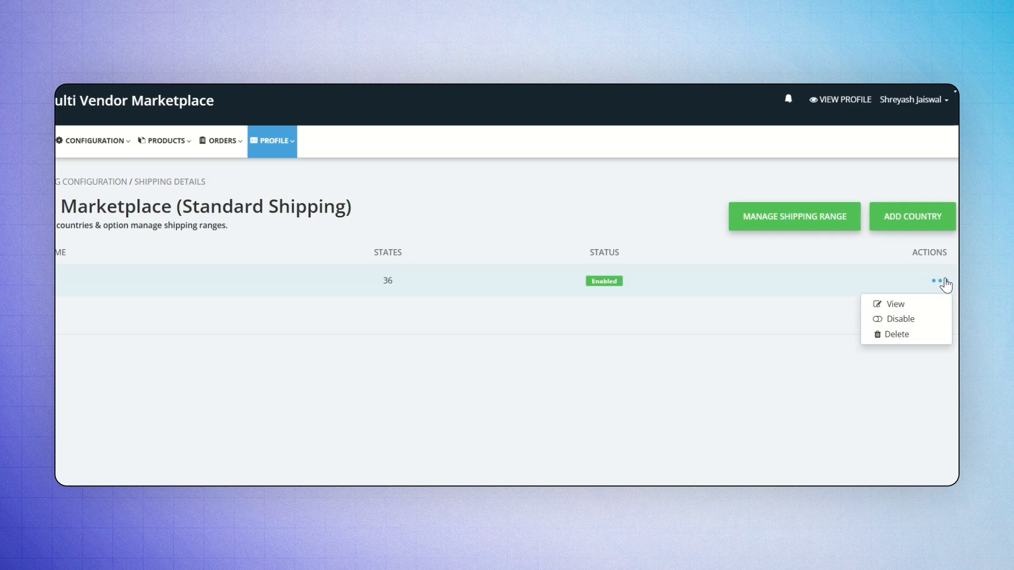
pyautogui.click(944, 283)
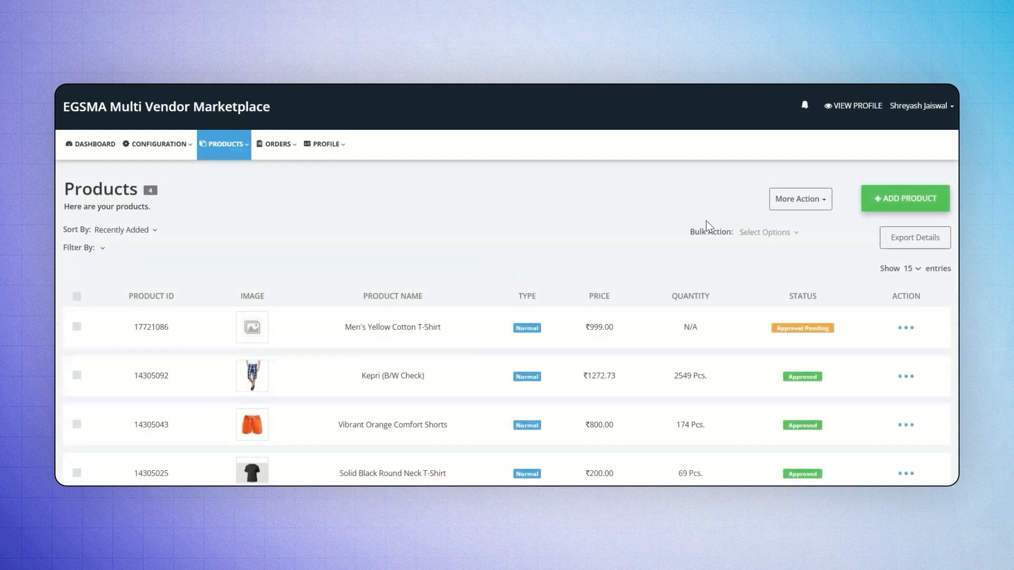
# Start adding a product in the seller's product list and assign Fast Shipping and Quick Shipping alongside Standard Shipping as its shipping methods
pyautogui.click(872, 202)
pyautogui.scroll(-10, 557, 296)
pyautogui.scroll(-5, 559, 297)
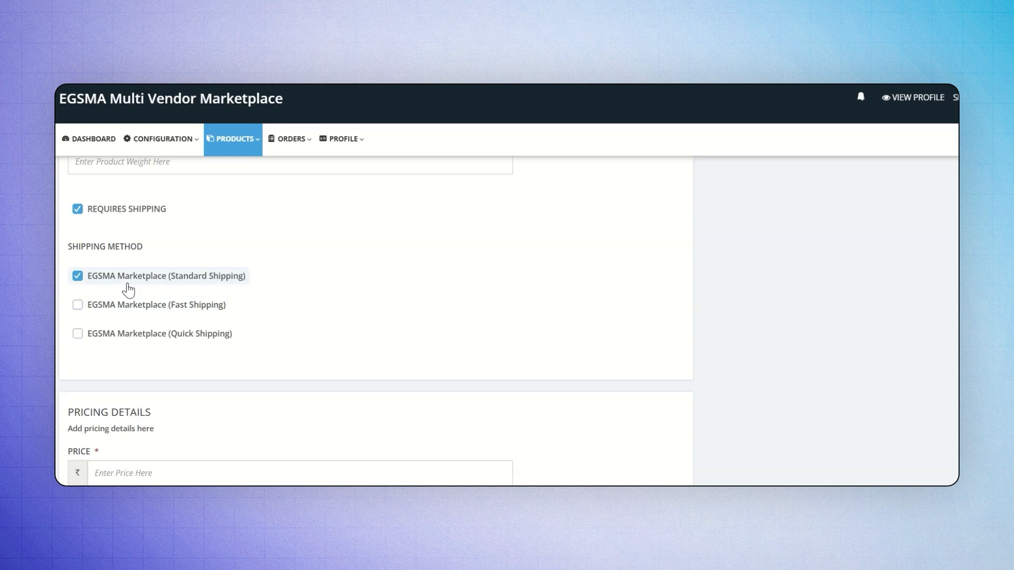
pyautogui.click(77, 305)
pyautogui.click(77, 333)
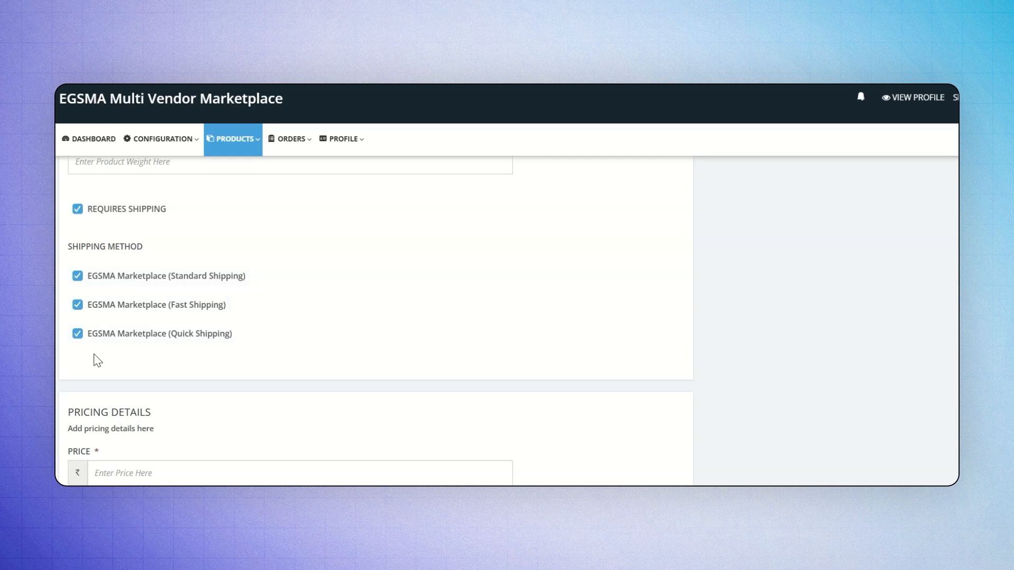